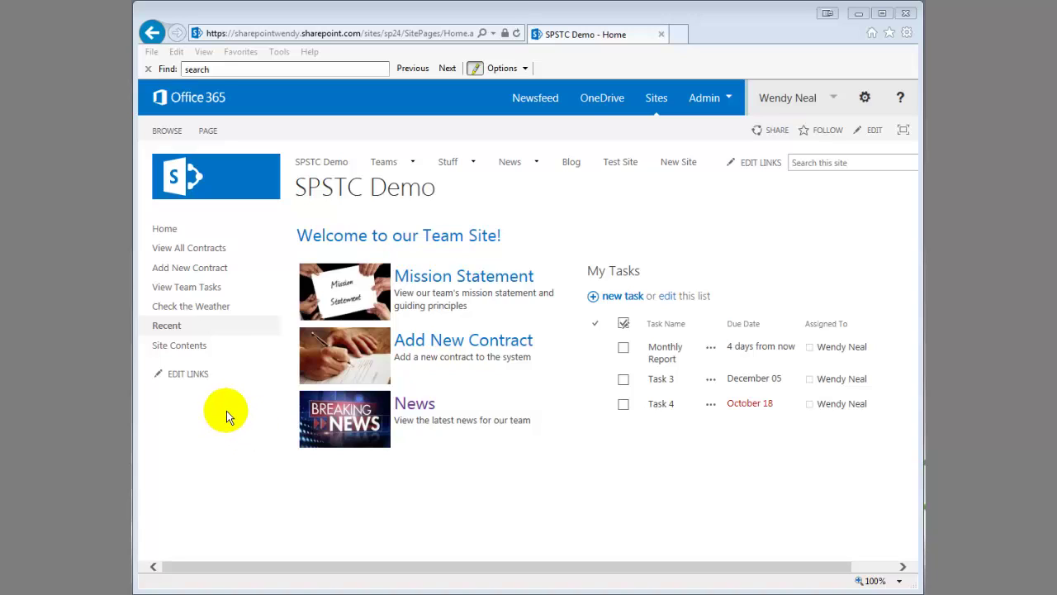
- Open the Documents library from the site contents and look inside its Team 1 and Team 2 folders
left_click(180, 345)
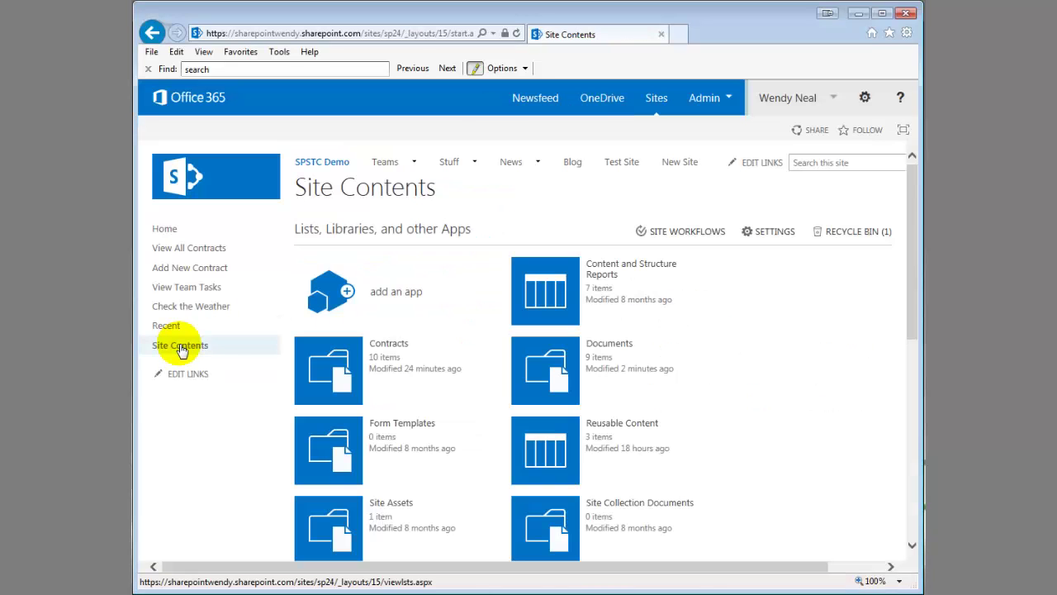
left_click(551, 357)
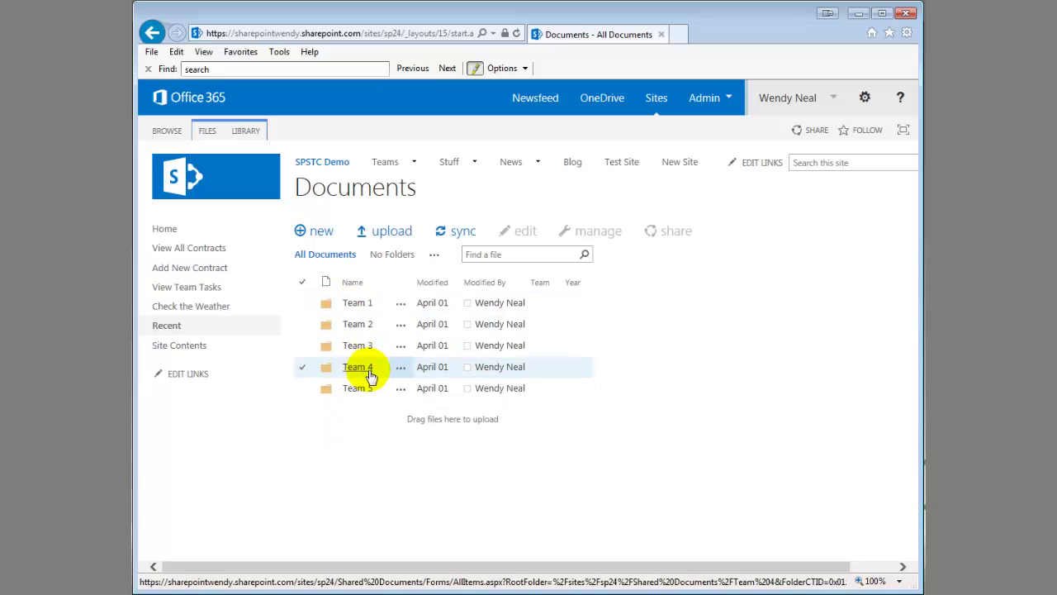
left_click(357, 303)
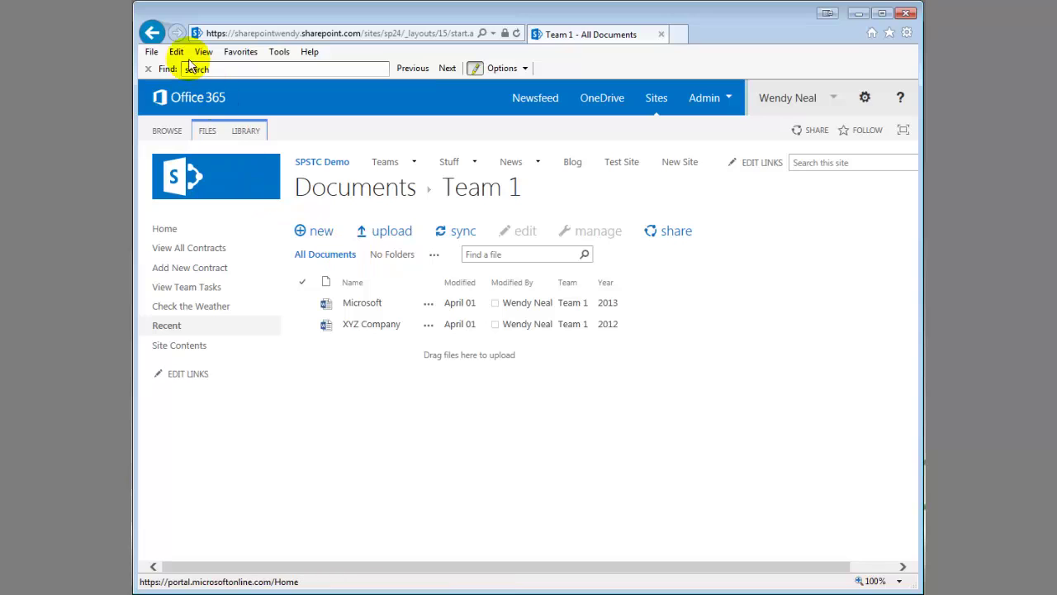
left_click(152, 34)
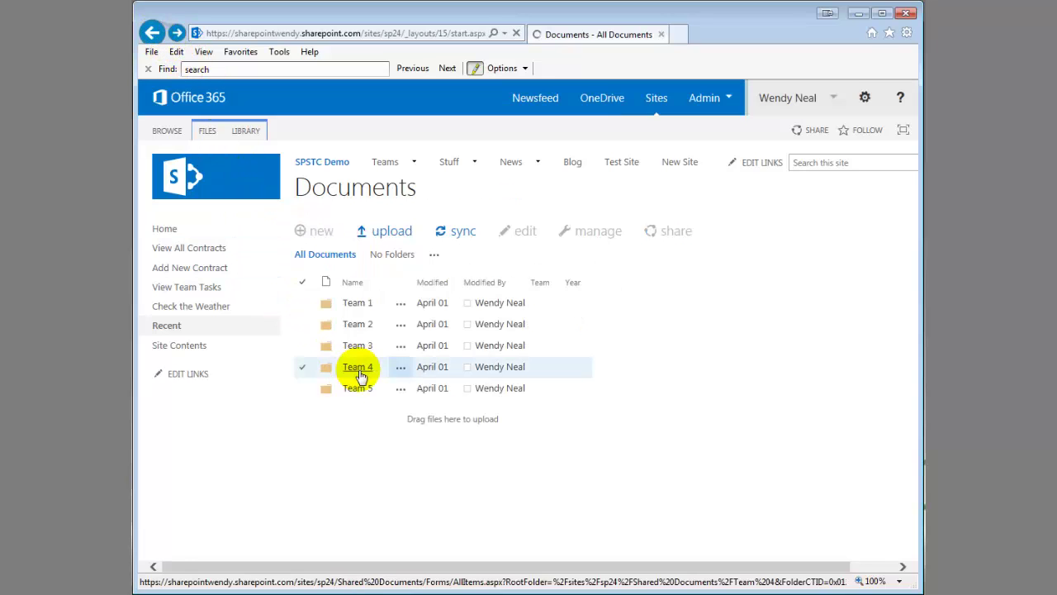
left_click(358, 326)
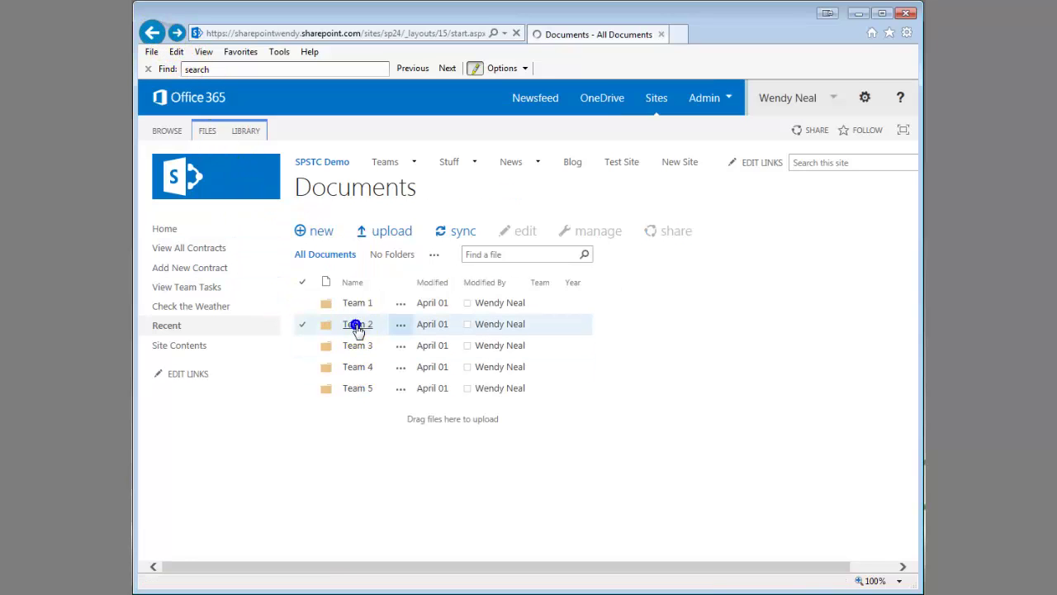
left_click(149, 33)
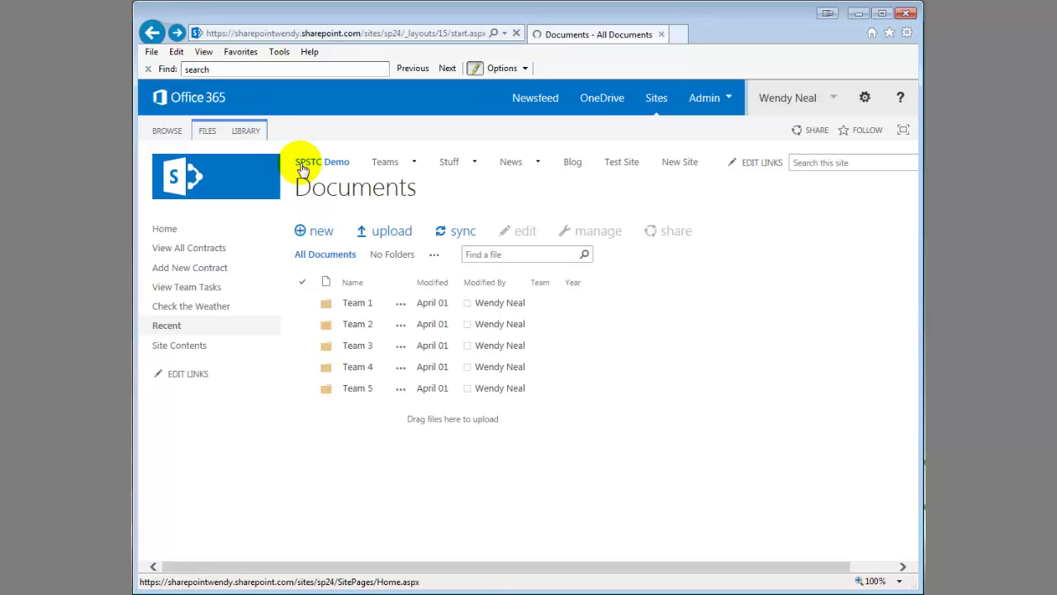
- Open the column default value settings of the Documents library
left_click(238, 137)
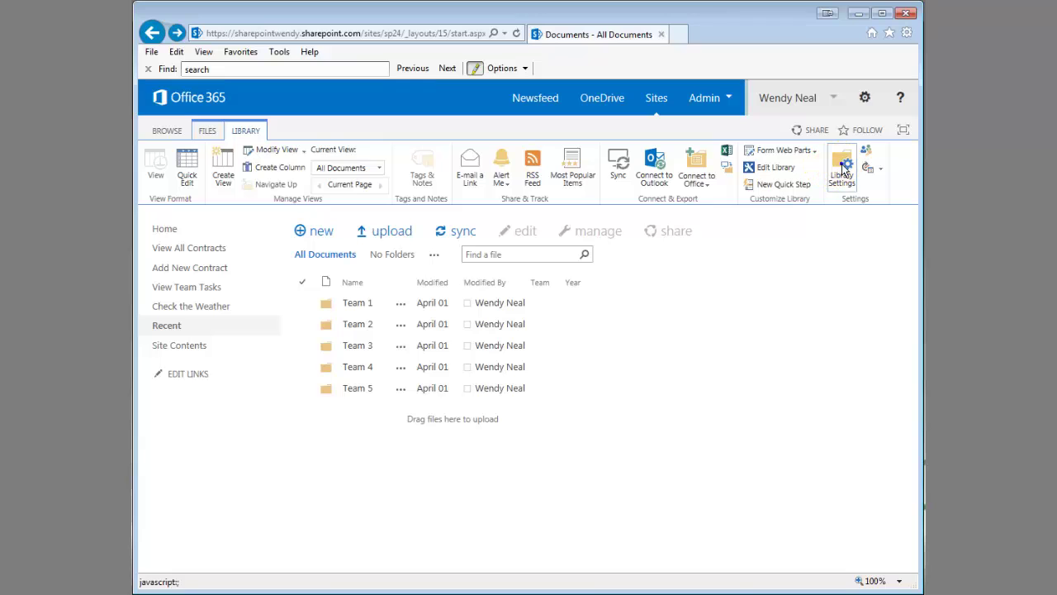
left_click(844, 170)
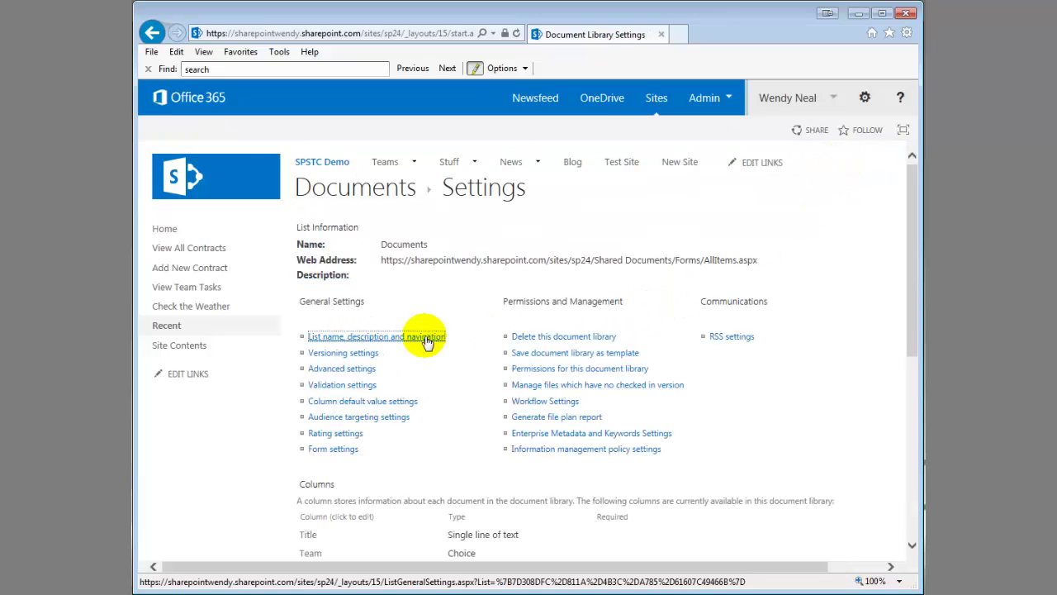
scroll(472, 331, "down", 1)
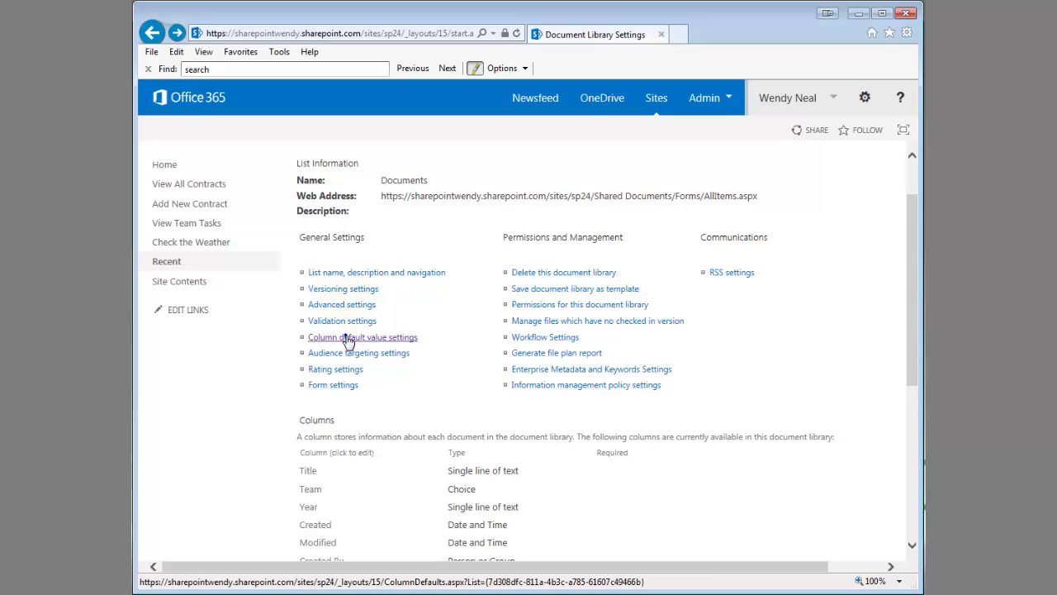
left_click(347, 338)
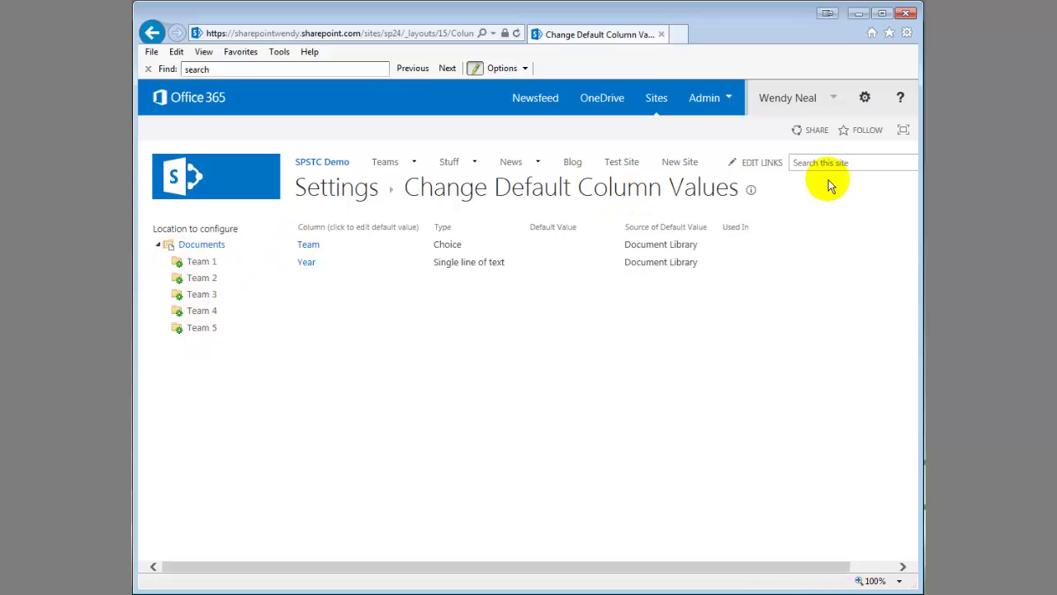
- Examine the default column values of the Team 1, Team 2 and Team 3 folders, including Team 1's default for the Team column
left_click(199, 263)
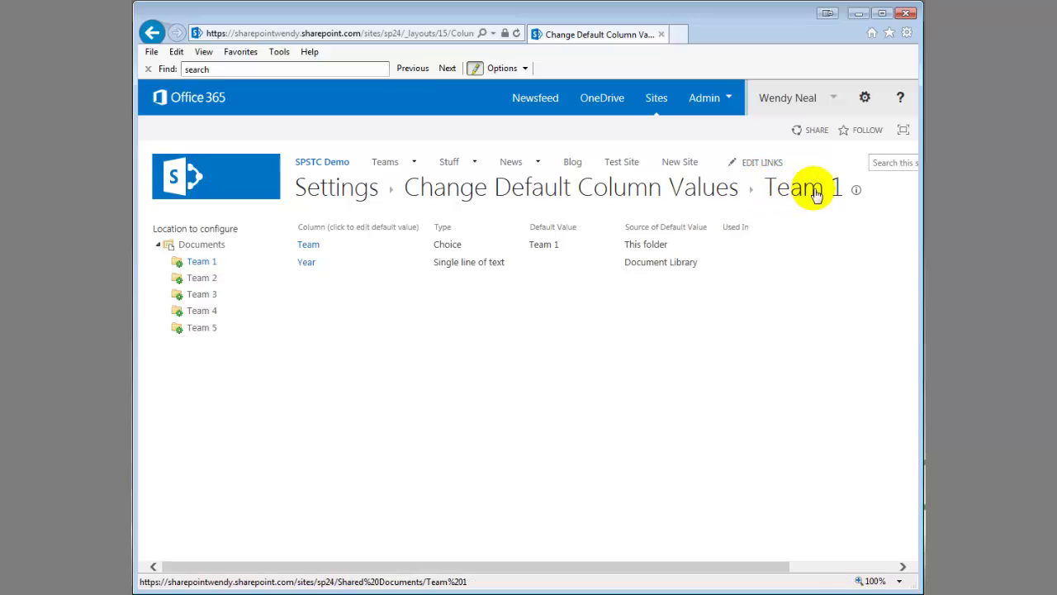
left_click(309, 246)
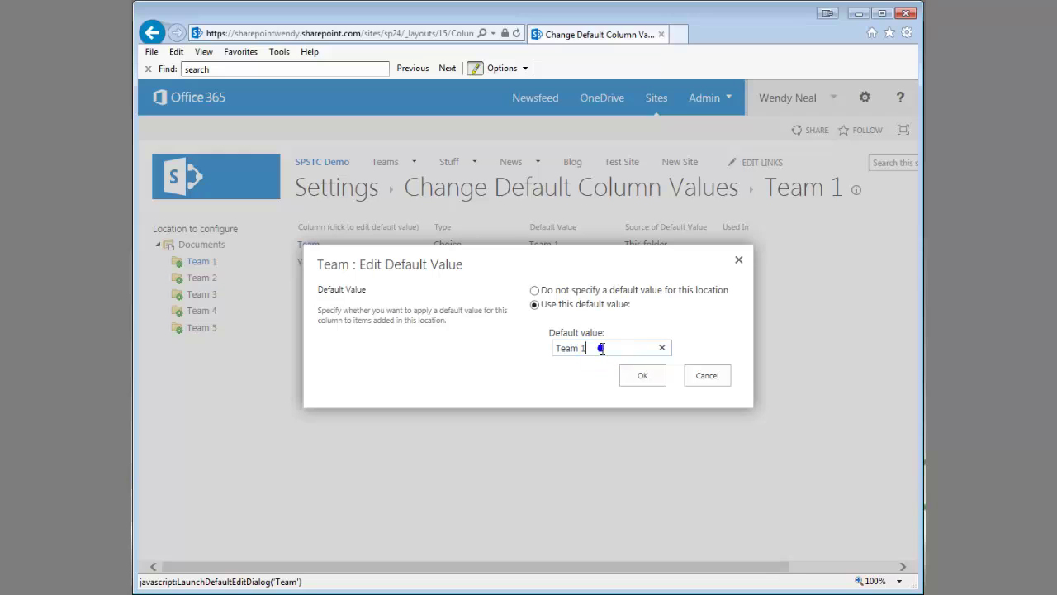
left_click_drag(602, 347, 538, 343)
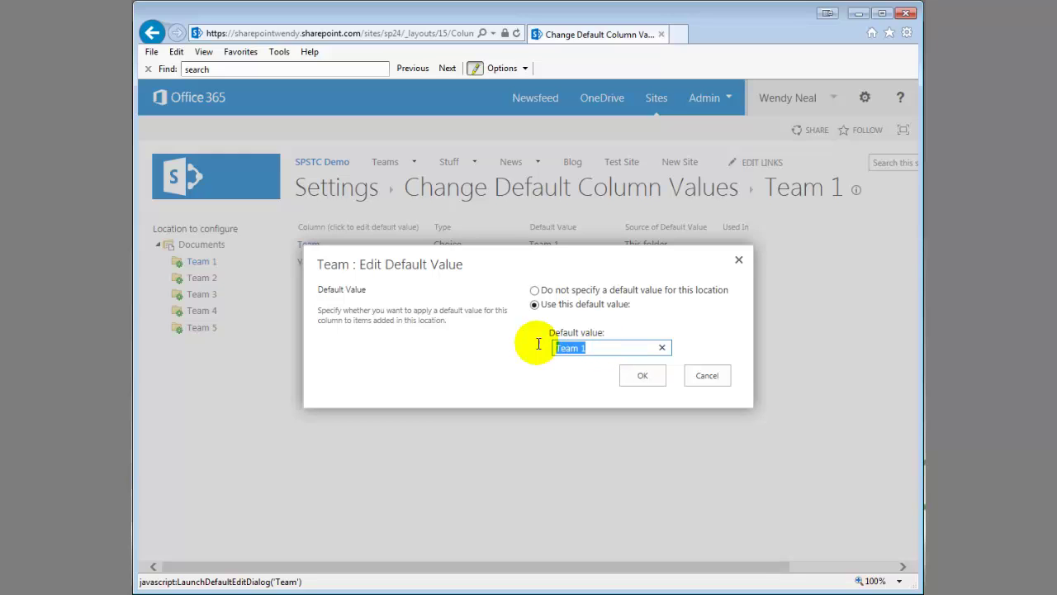
left_click(702, 375)
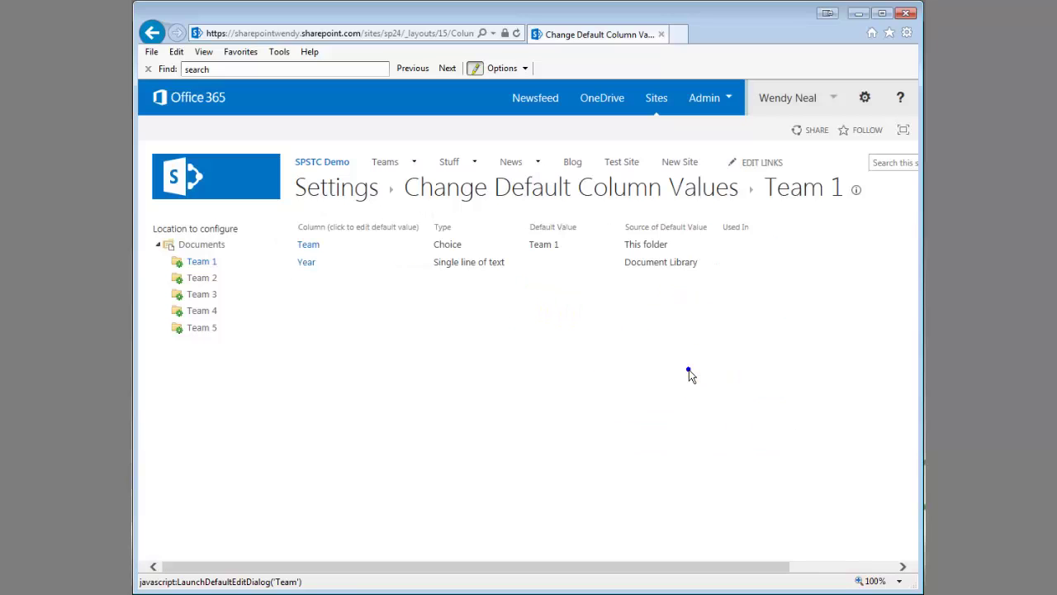
left_click(198, 279)
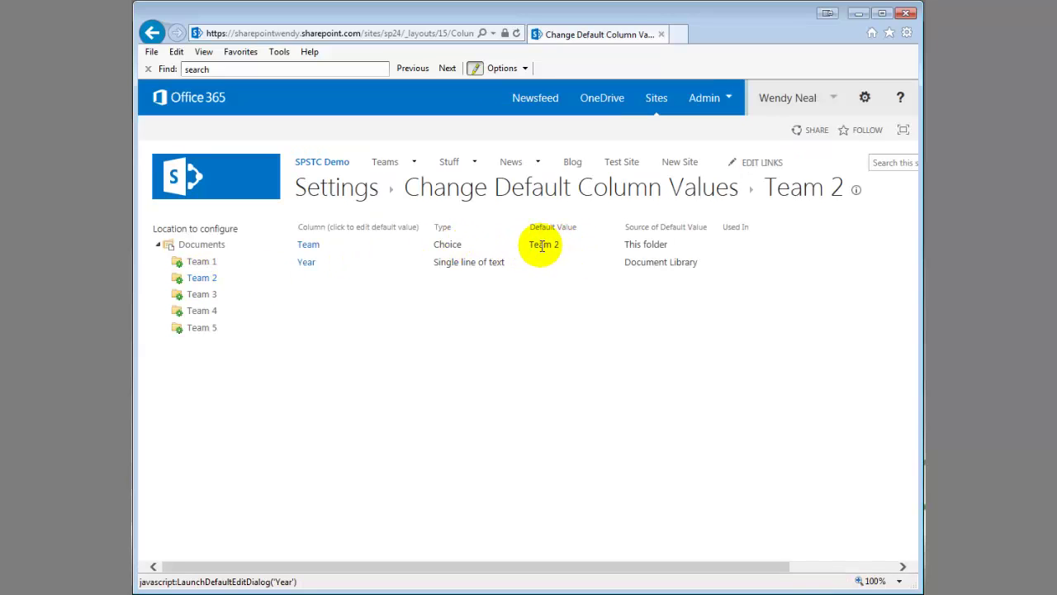
left_click(202, 295)
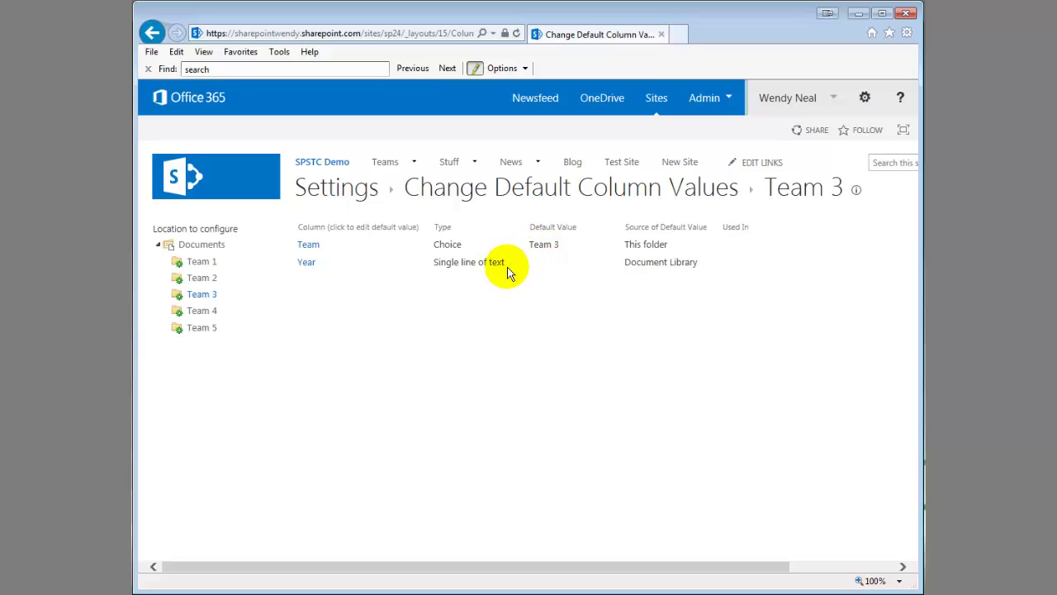
- Return to the site's home page and open the Team 3 folder in the Documents library
left_click(187, 177)
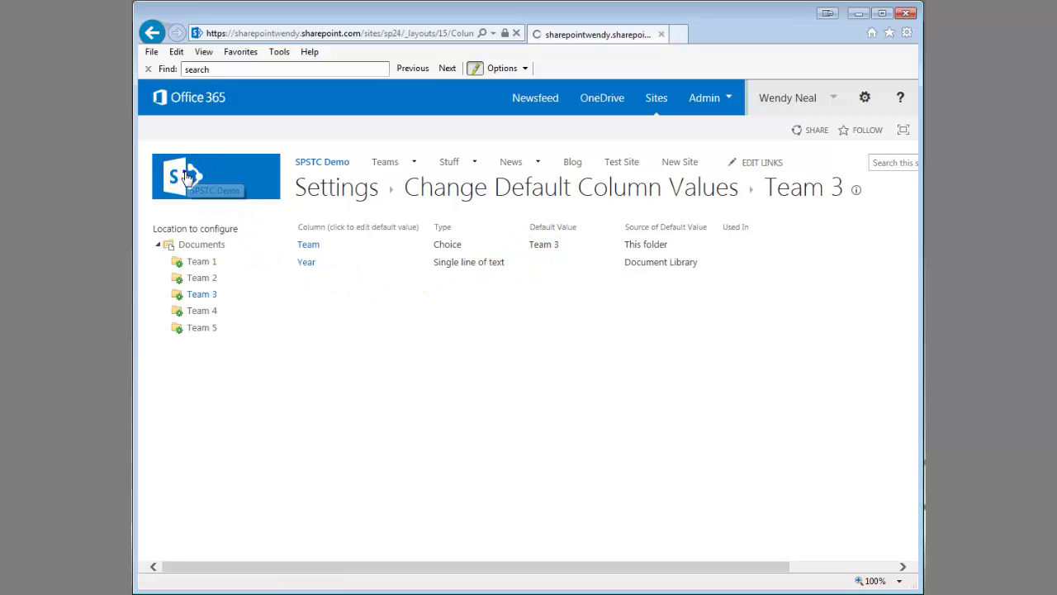
left_click(202, 346)
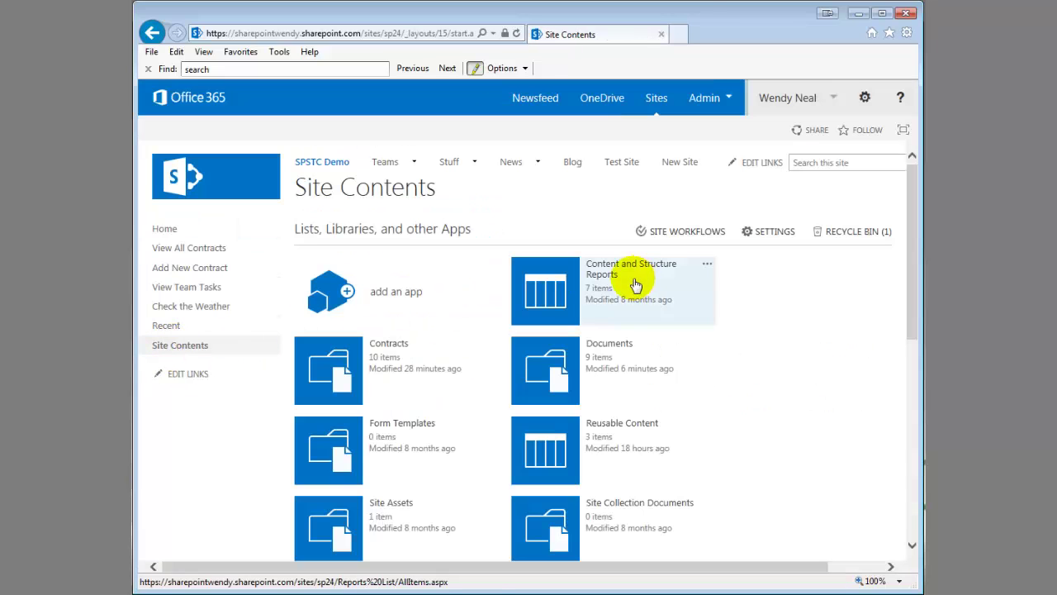
left_click(603, 348)
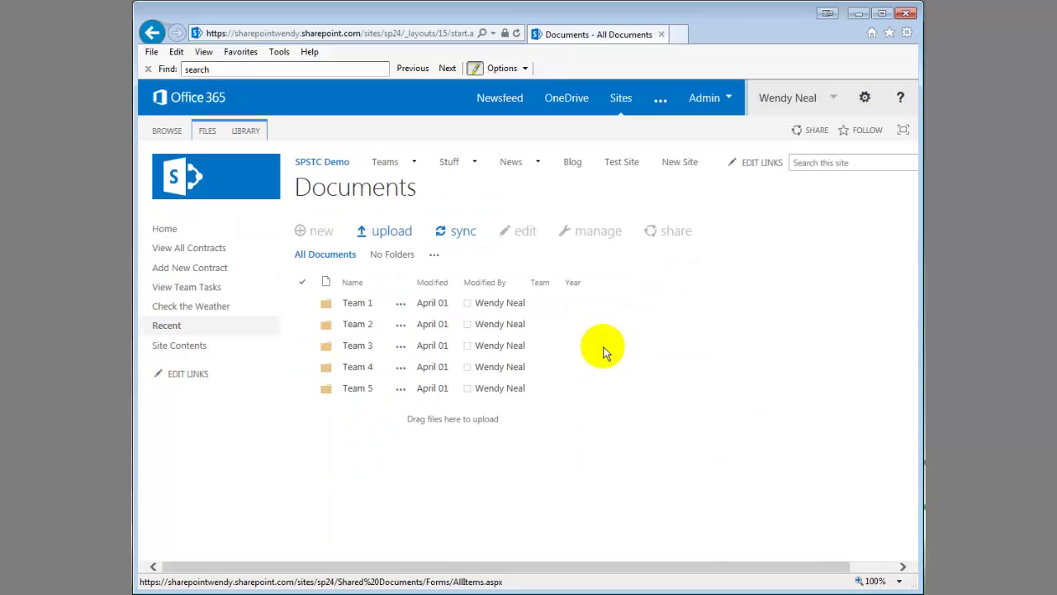
left_click(358, 346)
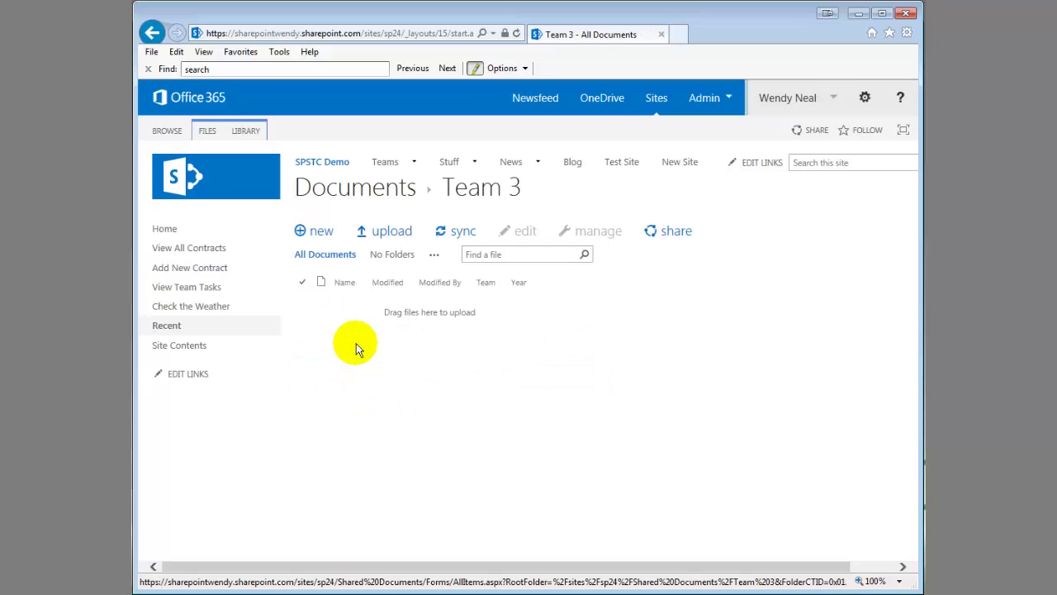
- Upload Contract.txt from the Downloads\Demo folder with /Team 3/ as the destination folder
left_click(386, 231)
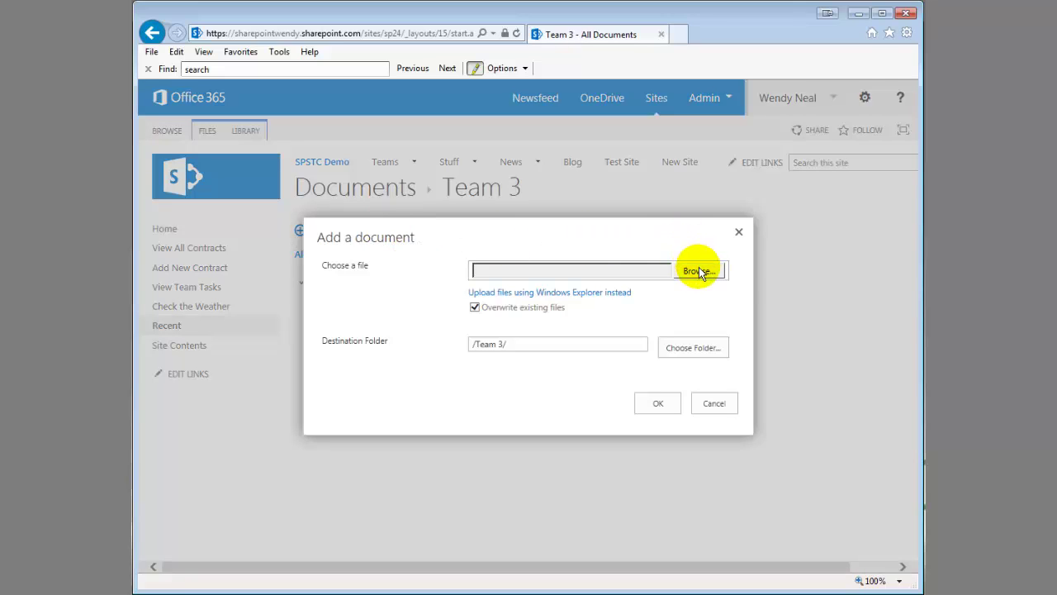
left_click(699, 271)
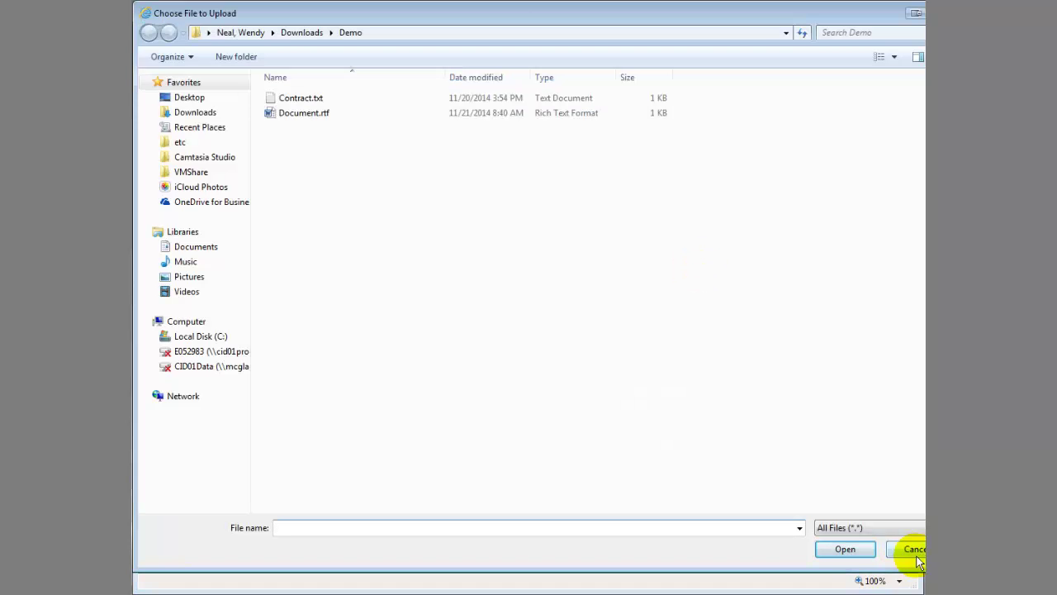
left_click(303, 98)
left_click(844, 549)
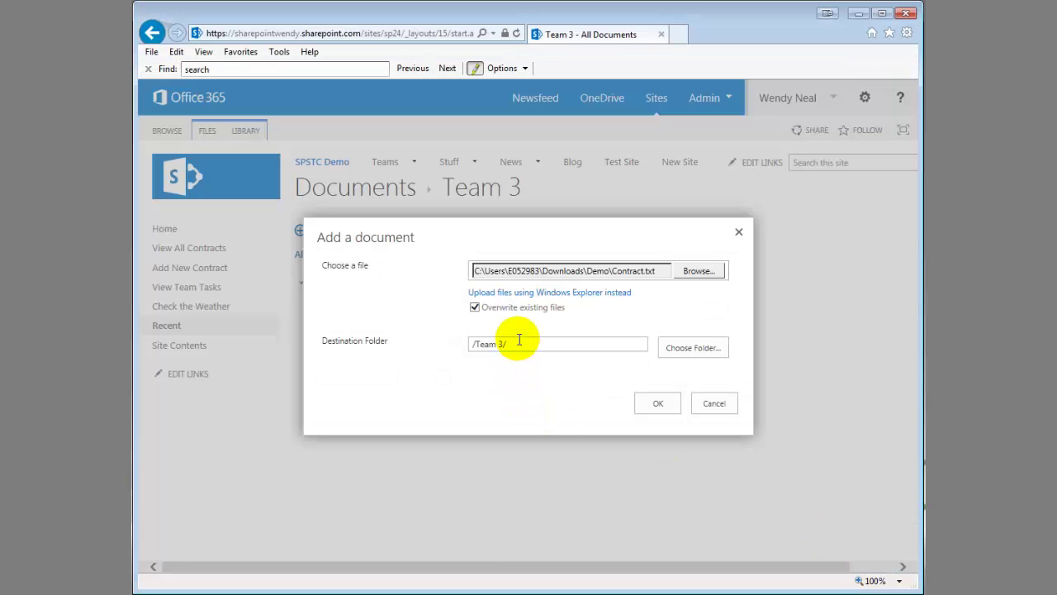
left_click_drag(515, 342, 459, 342)
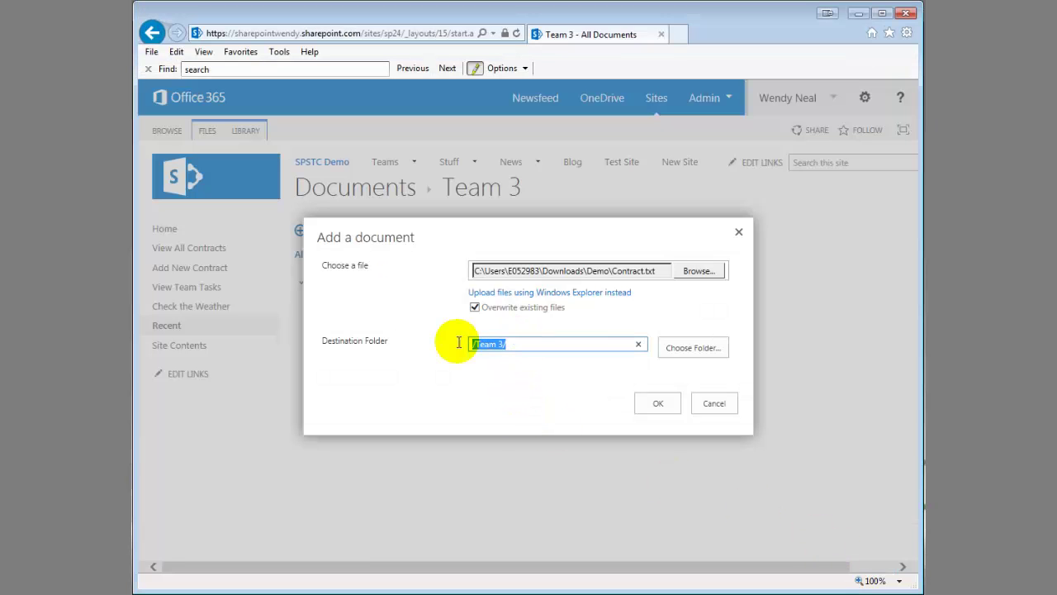
left_click(522, 346)
left_click(658, 404)
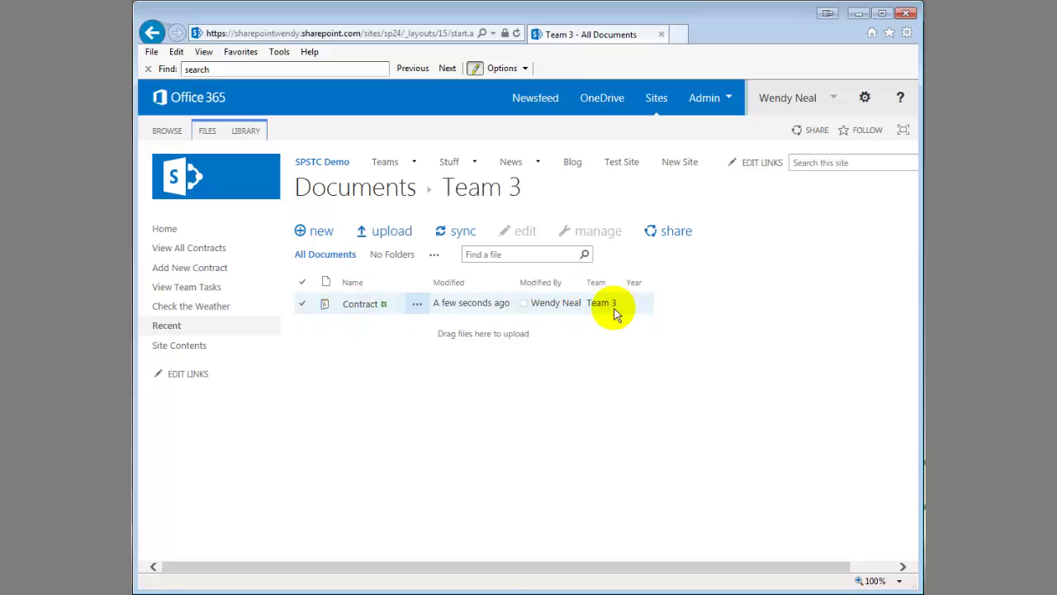
- Return to the top level of the Documents library and show its files in the No Folders view
left_click(342, 192)
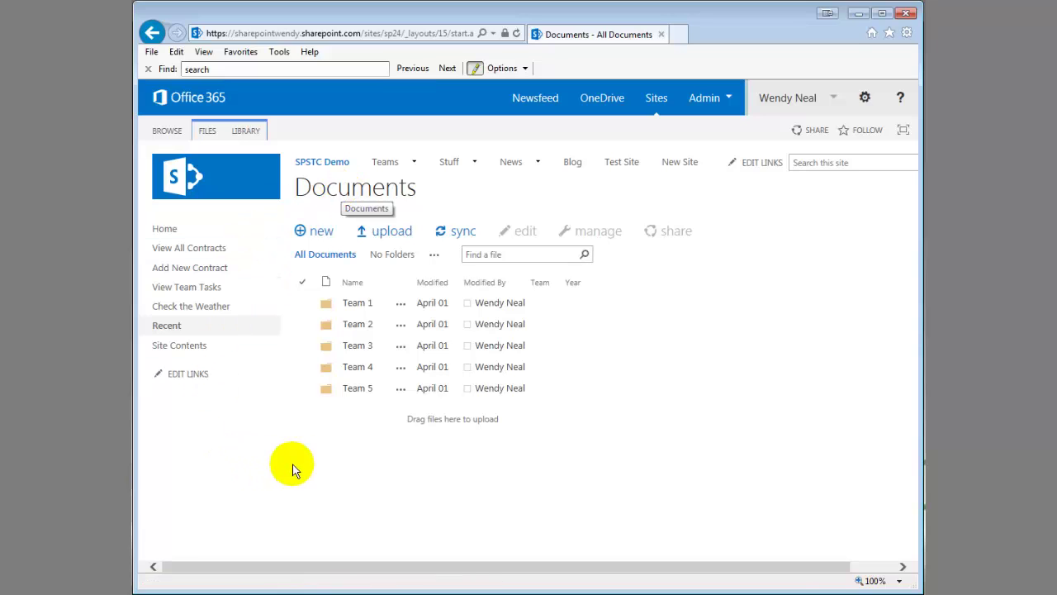
left_click(151, 33)
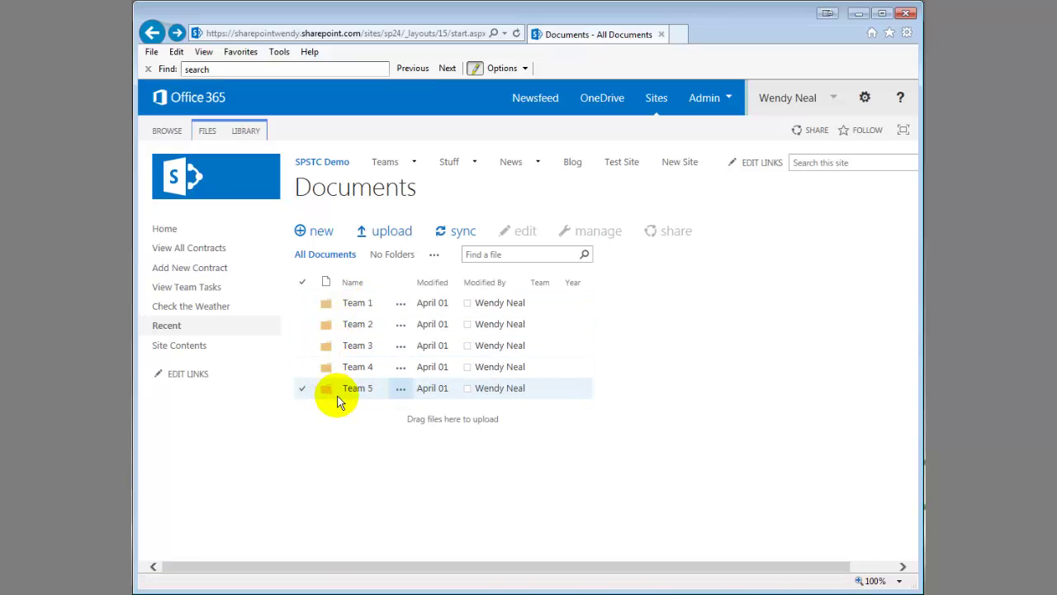
left_click(397, 254)
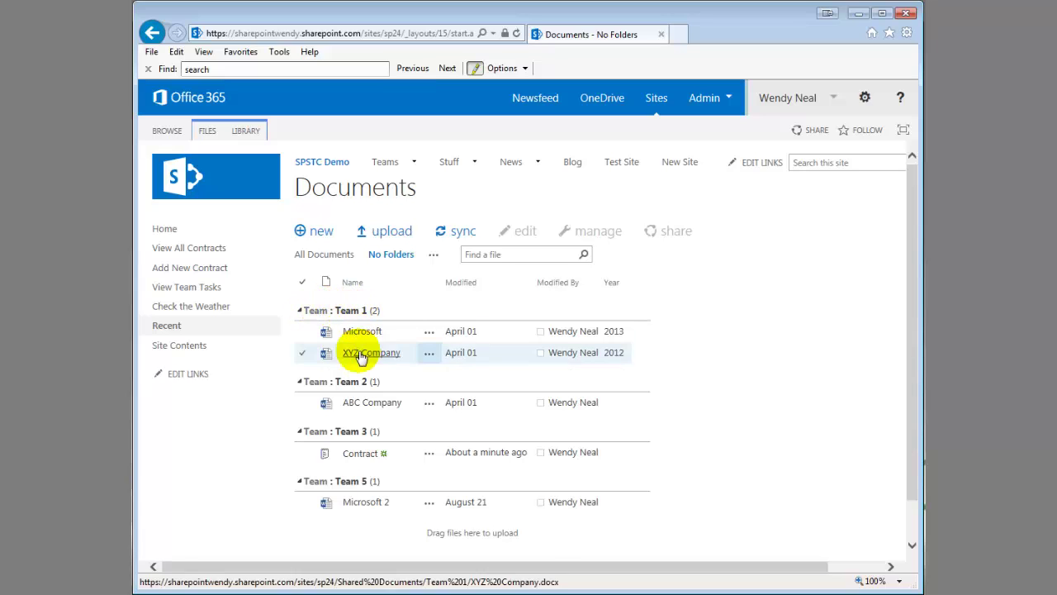
scroll(356, 509, "down", 1)
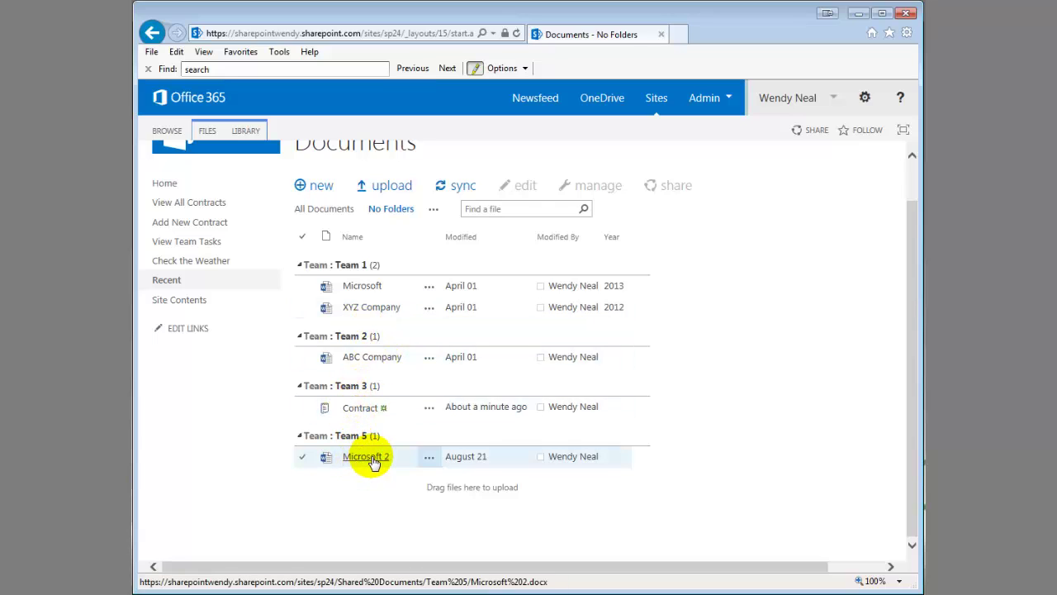
scroll(374, 461, "up", 1)
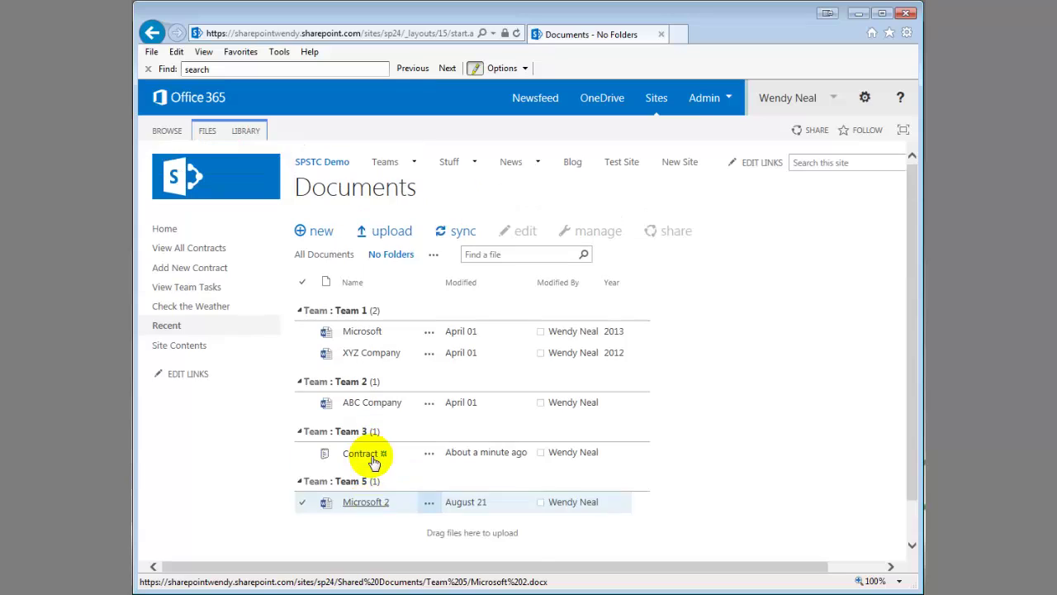
- Examine the Folders setting in the No Folders view's definition, and leave the view settings without saving
left_click(433, 255)
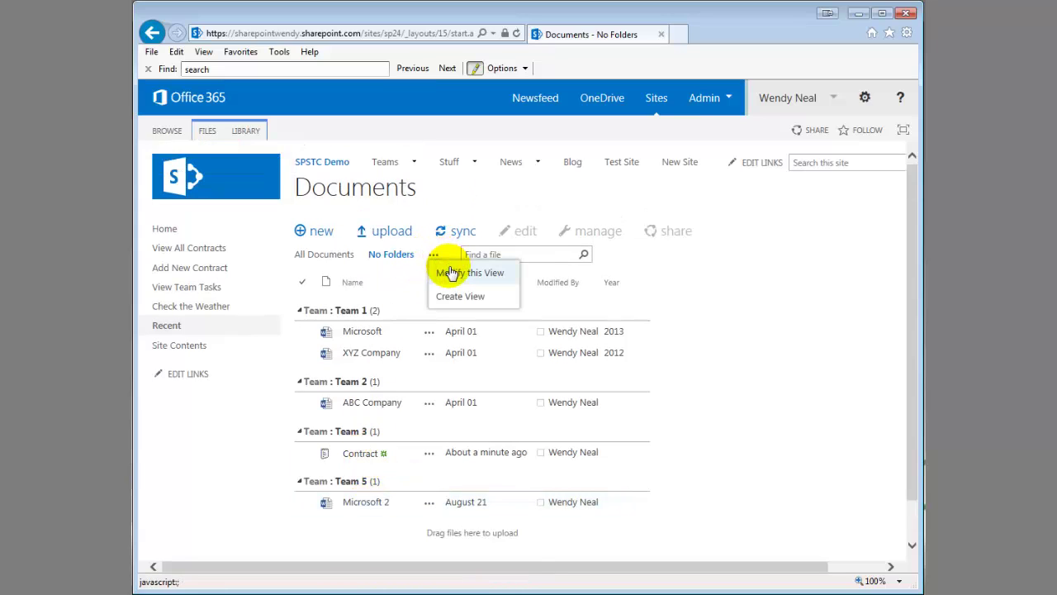
left_click(450, 269)
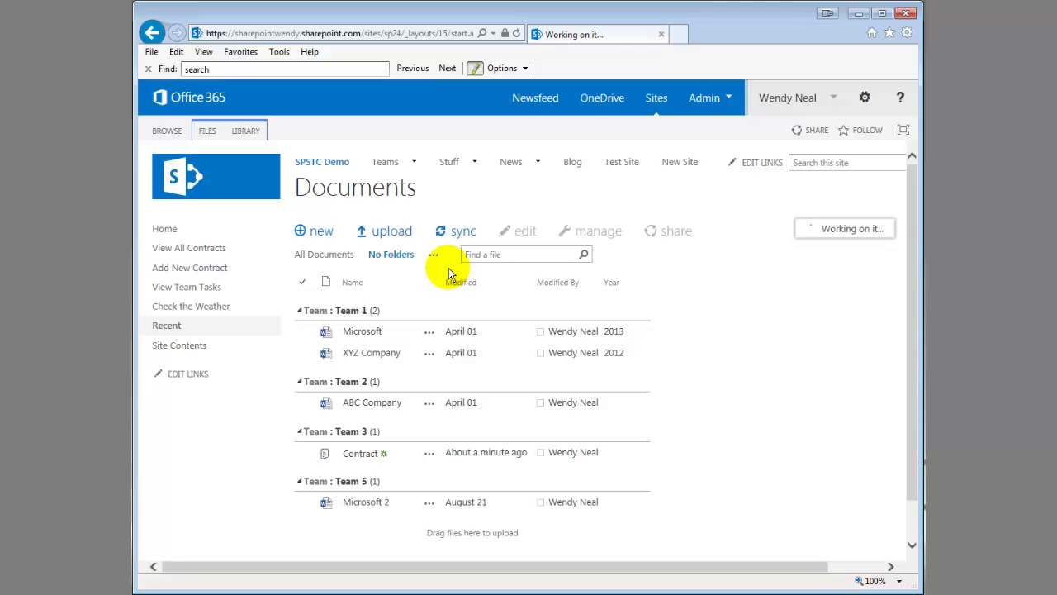
scroll(449, 268, "down", 3)
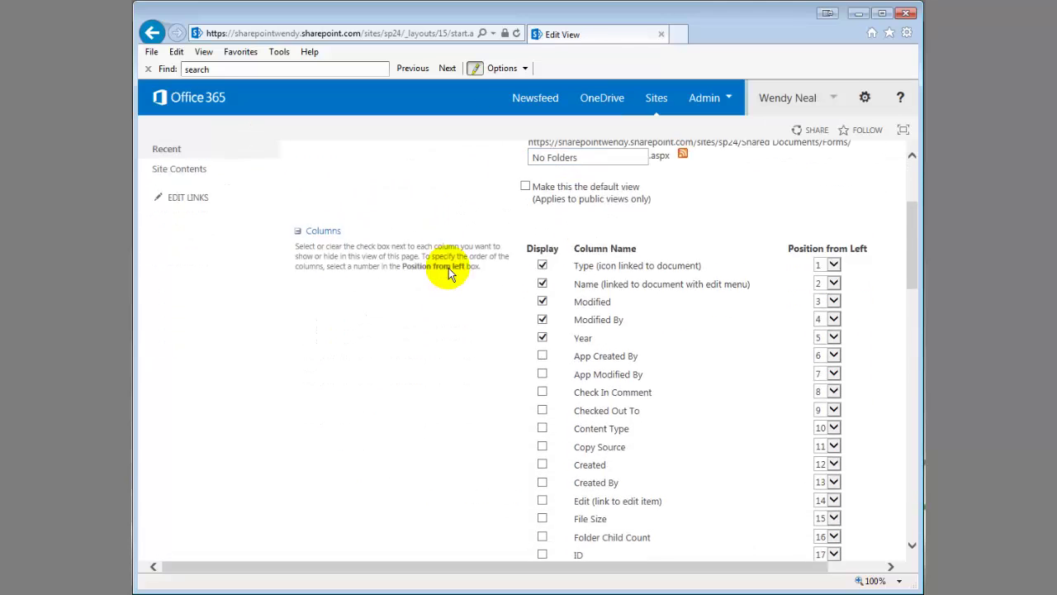
scroll(449, 268, "down", 10)
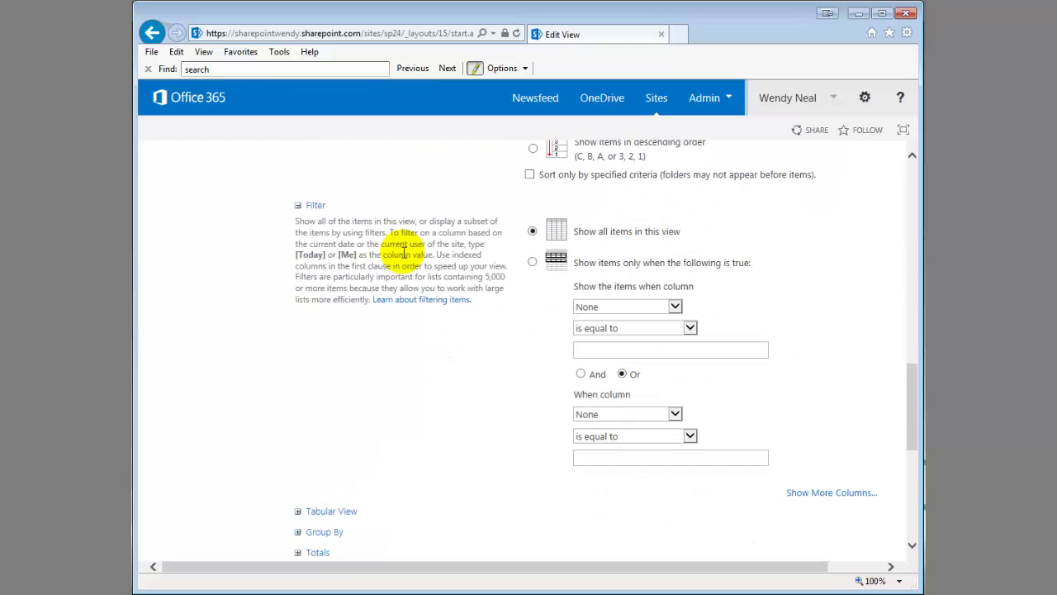
scroll(405, 252, "down", 6)
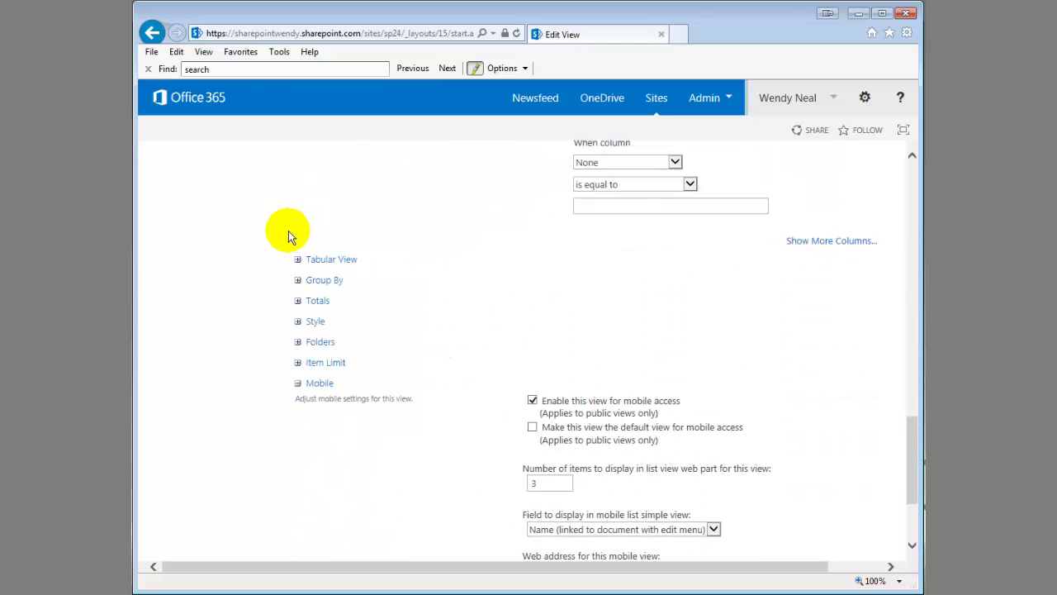
scroll(288, 231, "down", 1)
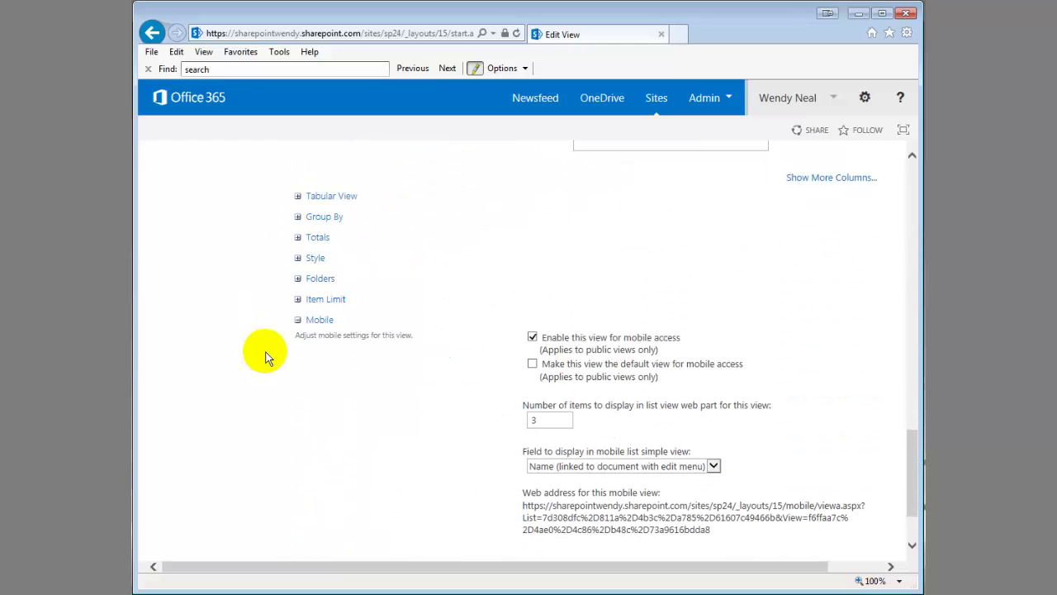
left_click(299, 278)
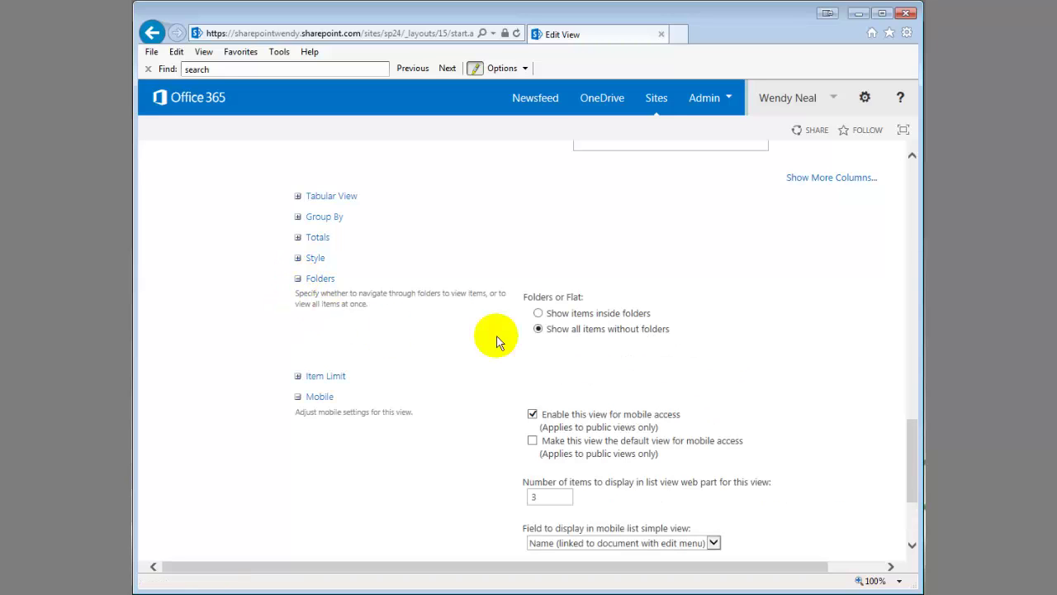
left_click_drag(668, 333, 519, 338)
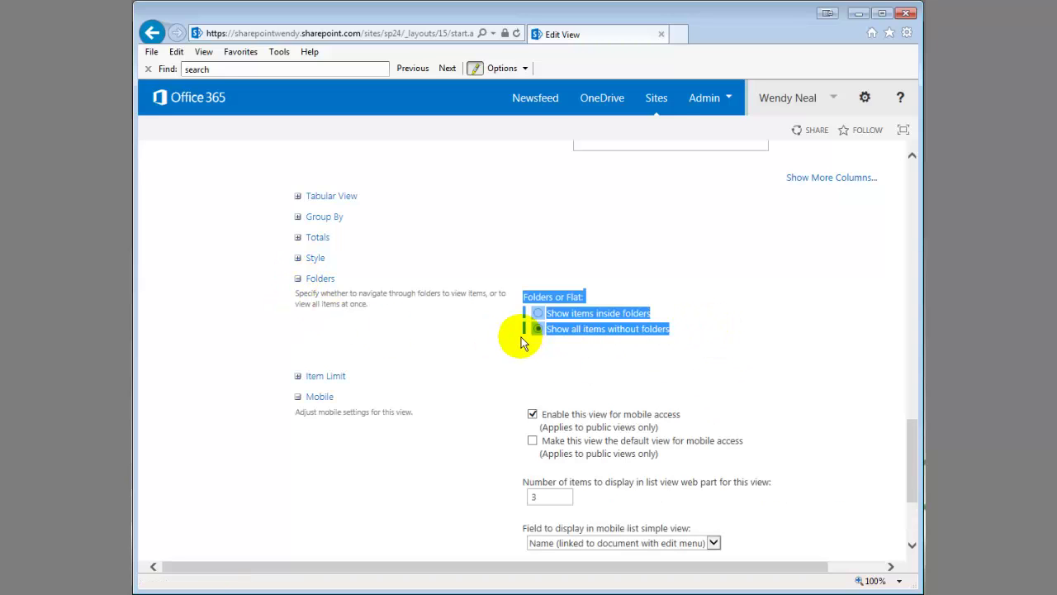
left_click(528, 342)
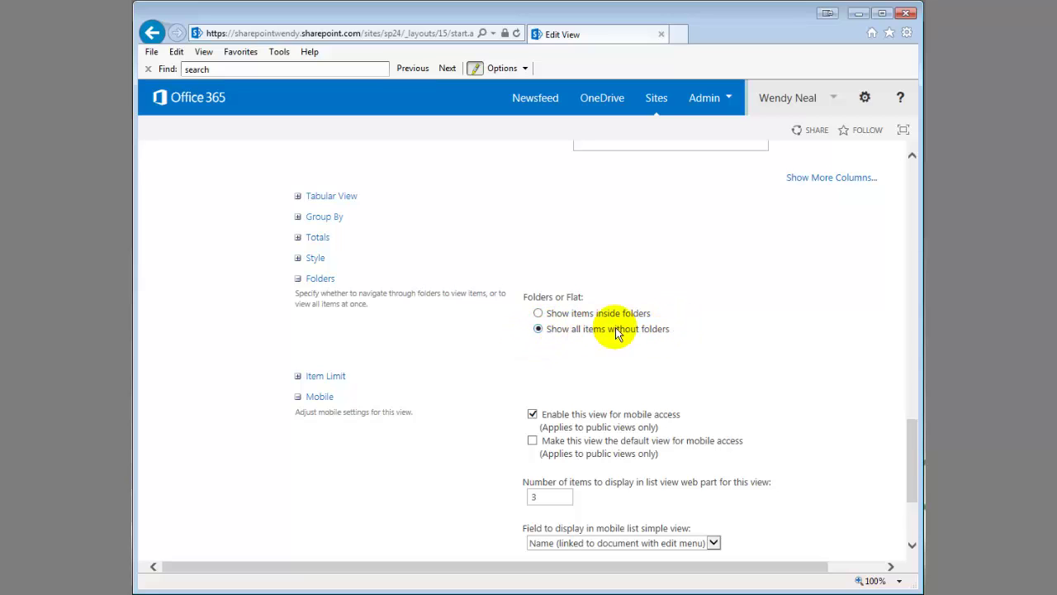
scroll(466, 333, "down", 2)
scroll(466, 334, "down", 1)
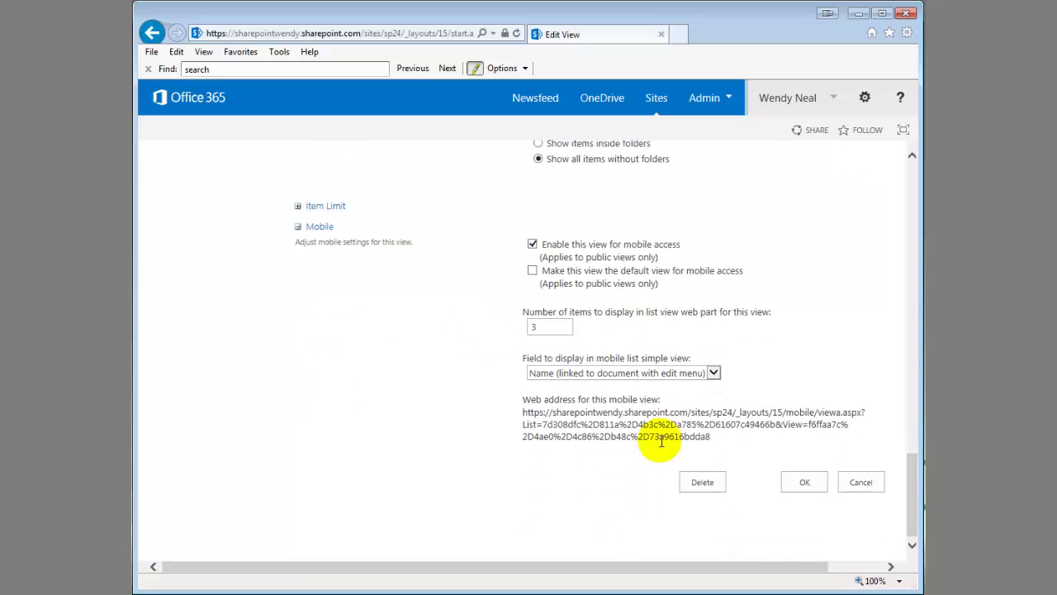
left_click(859, 482)
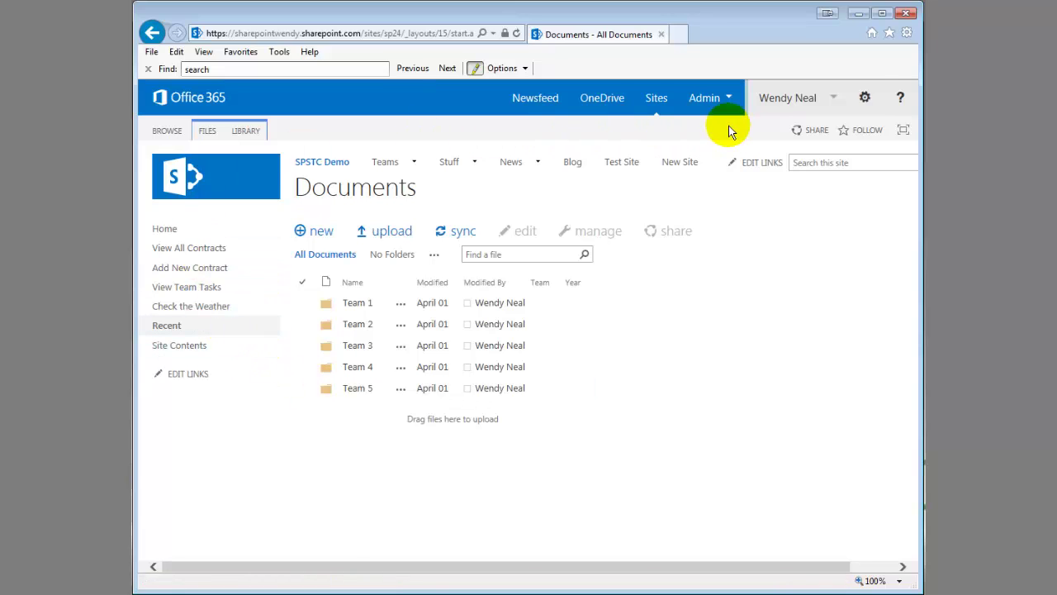
- Open Popularity and Search Reports from the site settings and look through the available usage and search reports
left_click(865, 98)
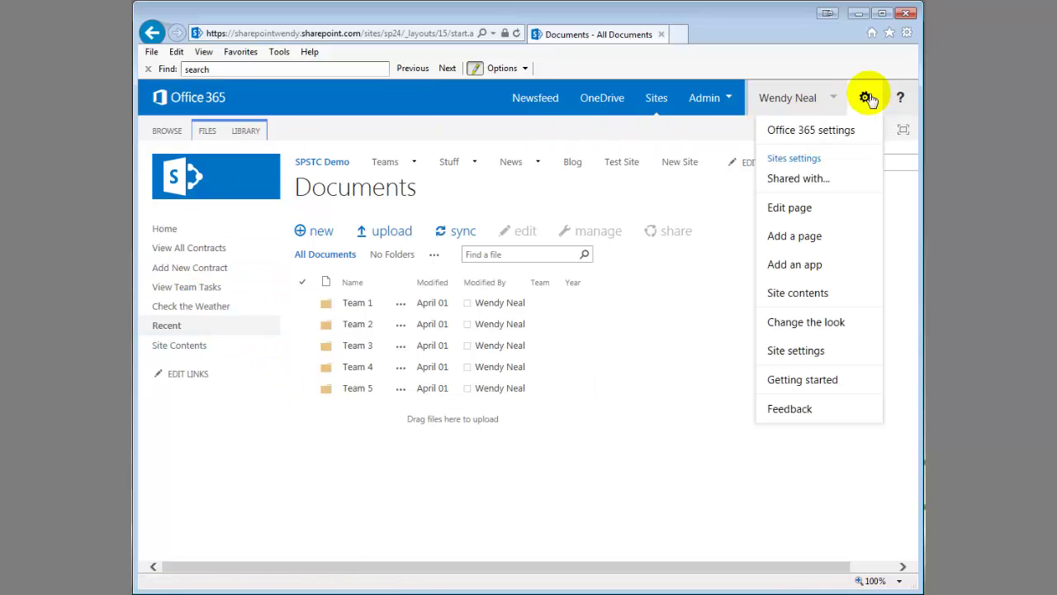
left_click(788, 353)
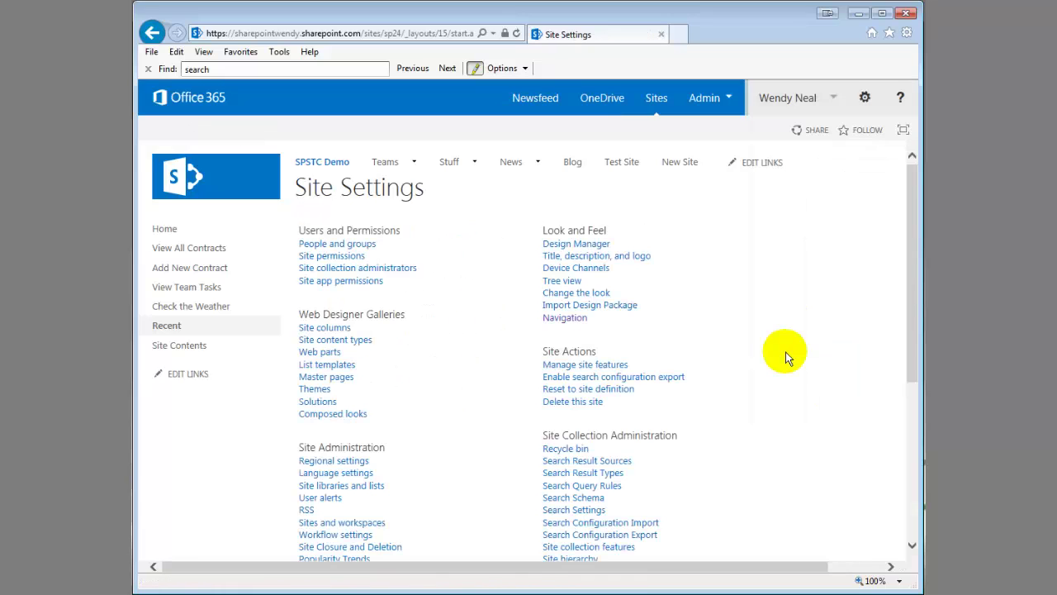
left_click_drag(909, 269, 913, 412)
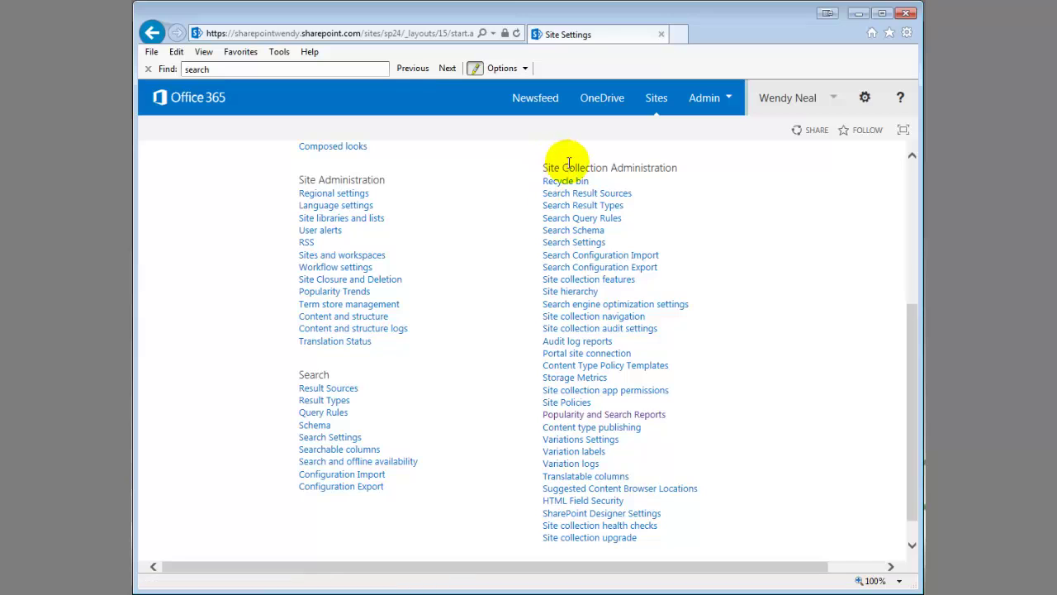
left_click(579, 413)
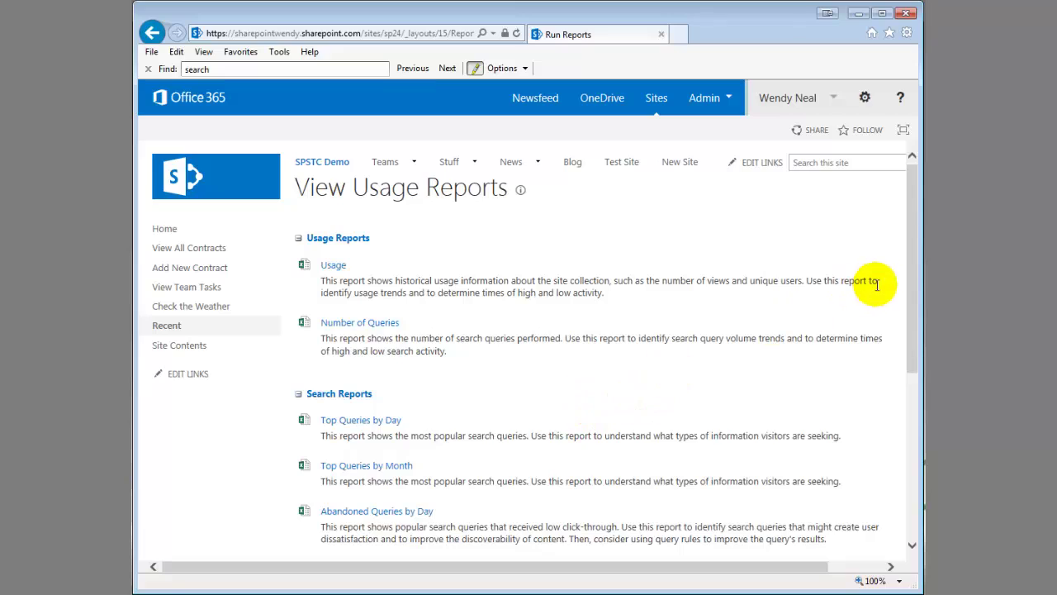
left_click_drag(910, 248, 912, 416)
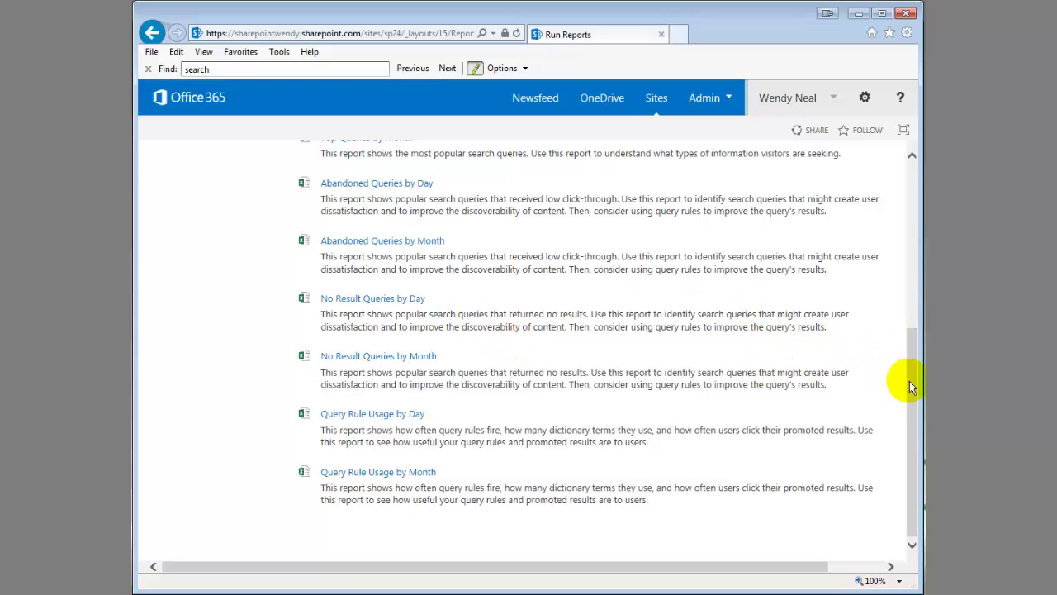
left_click_drag(910, 381, 914, 212)
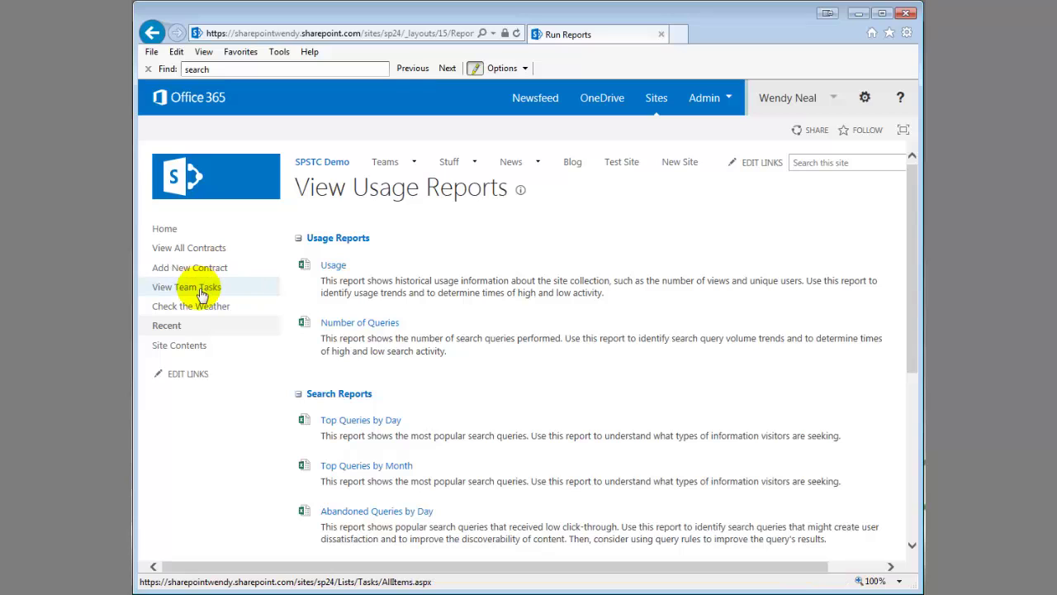
- Open the Documents library from the site contents and go to its advanced settings
left_click(173, 348)
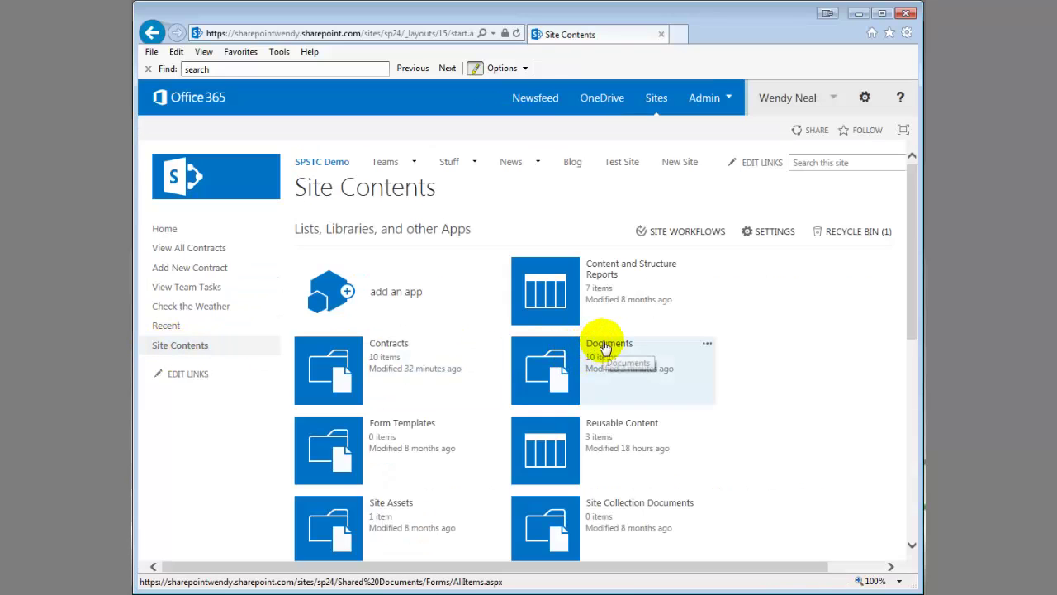
left_click(603, 347)
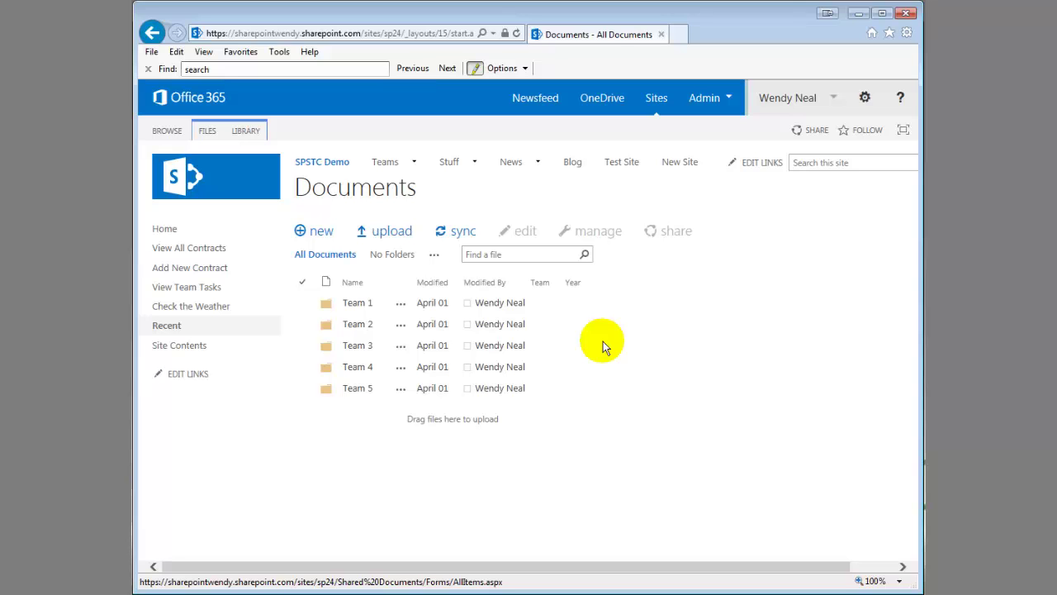
left_click(248, 131)
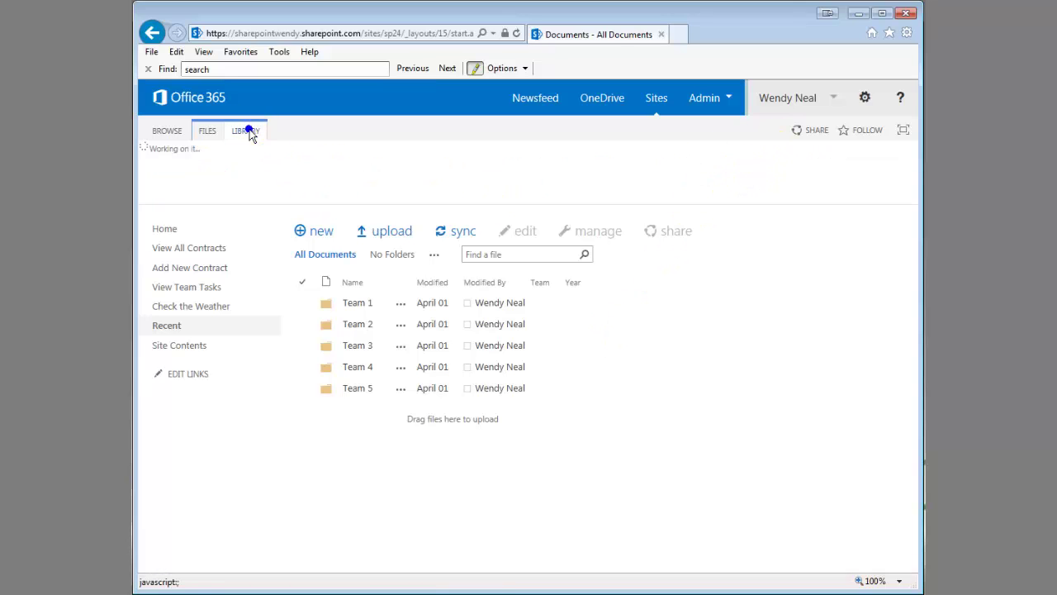
left_click(843, 165)
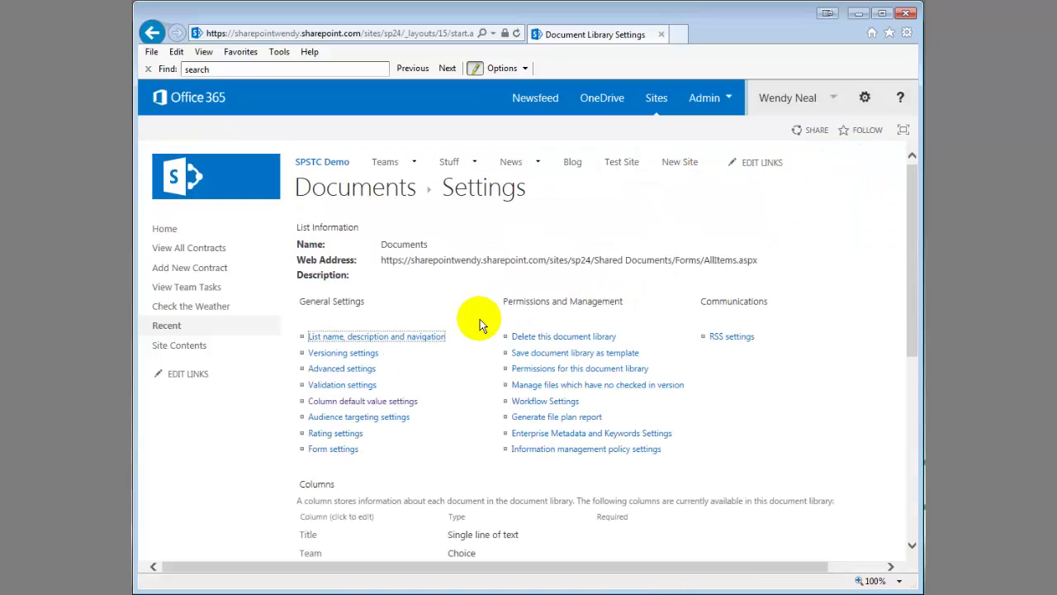
scroll(480, 320, "down", 1)
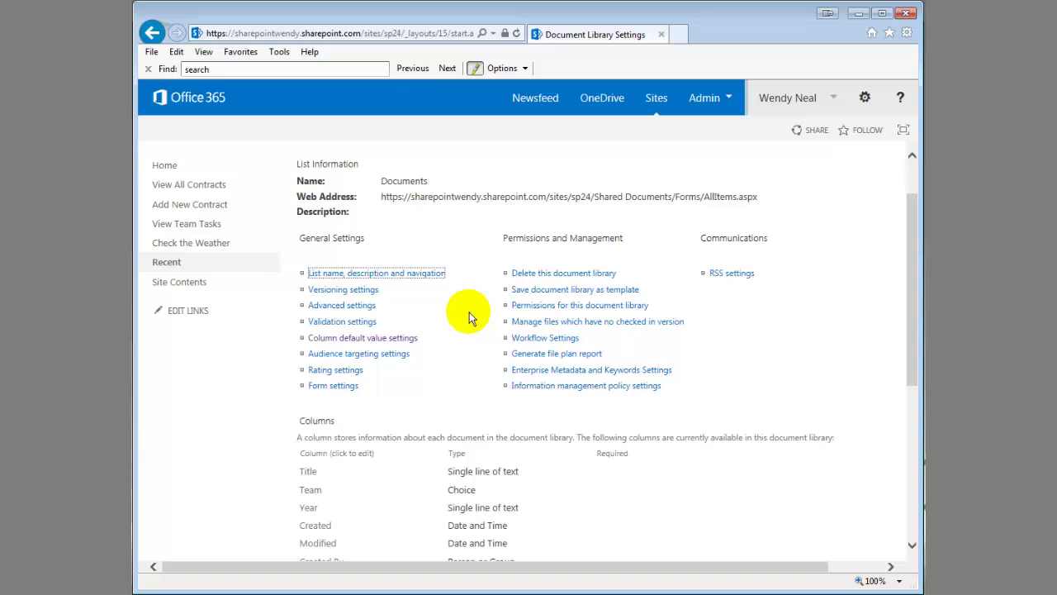
left_click(337, 306)
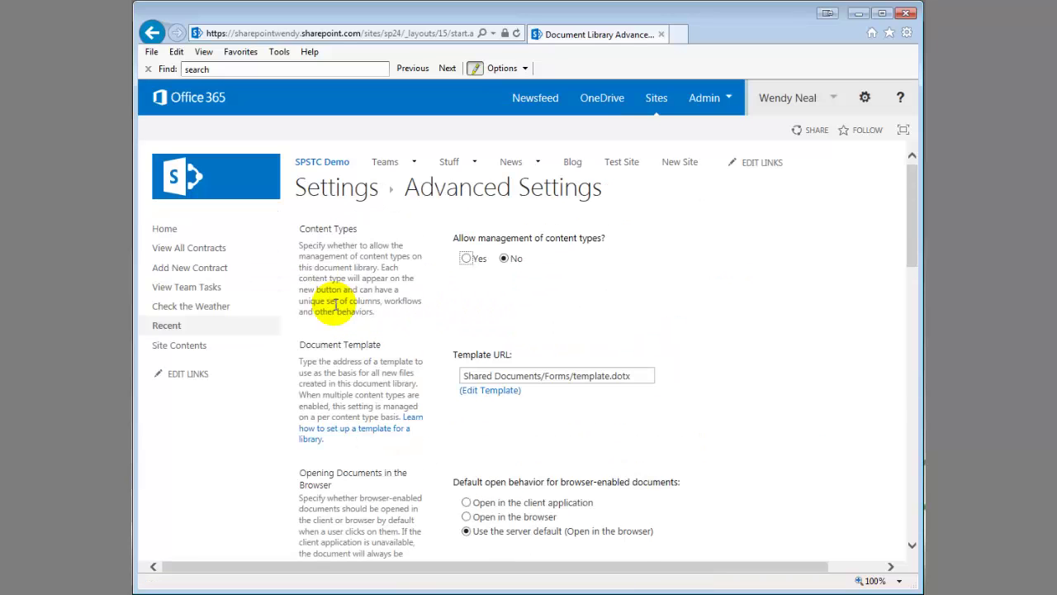
- Examine the Search option that controls whether the library's items appear in search results, and return to the beginning of the settings
scroll(335, 306, "down", 6)
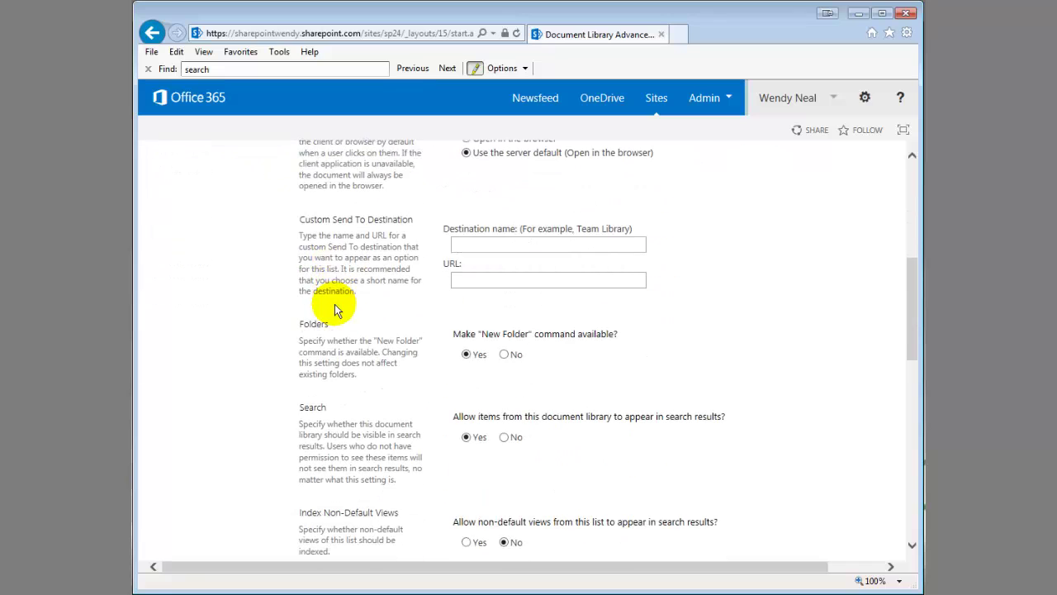
scroll(335, 304, "down", 2)
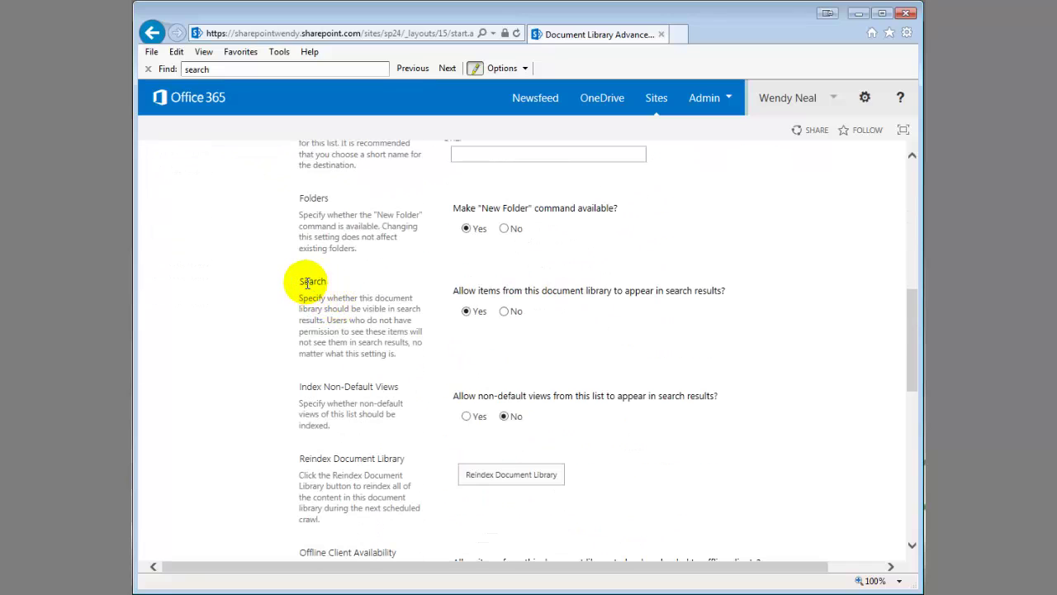
double_click(309, 282)
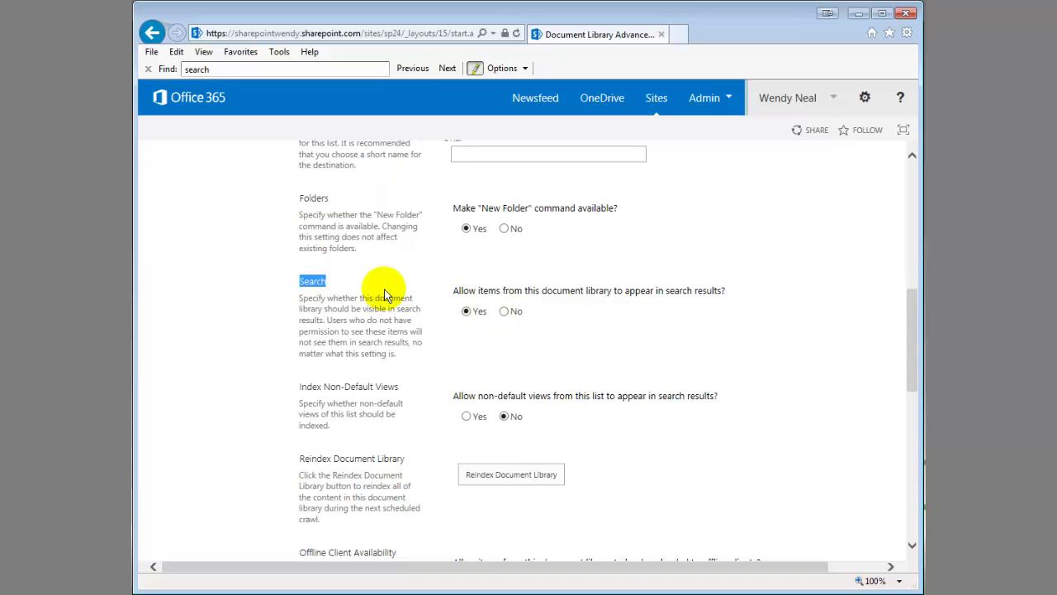
left_click(326, 285)
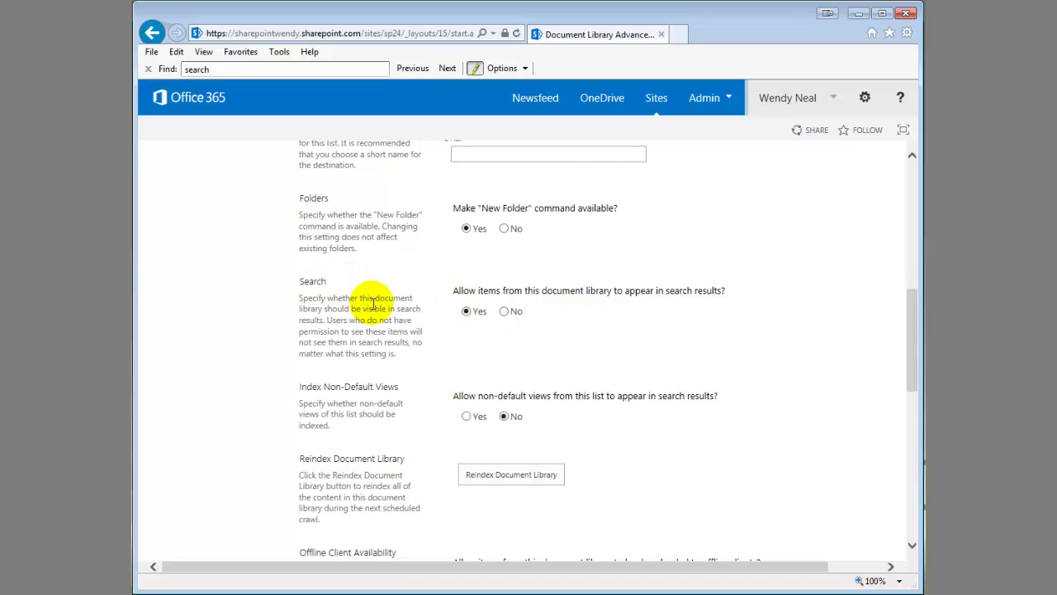
scroll(372, 303, "up", 1)
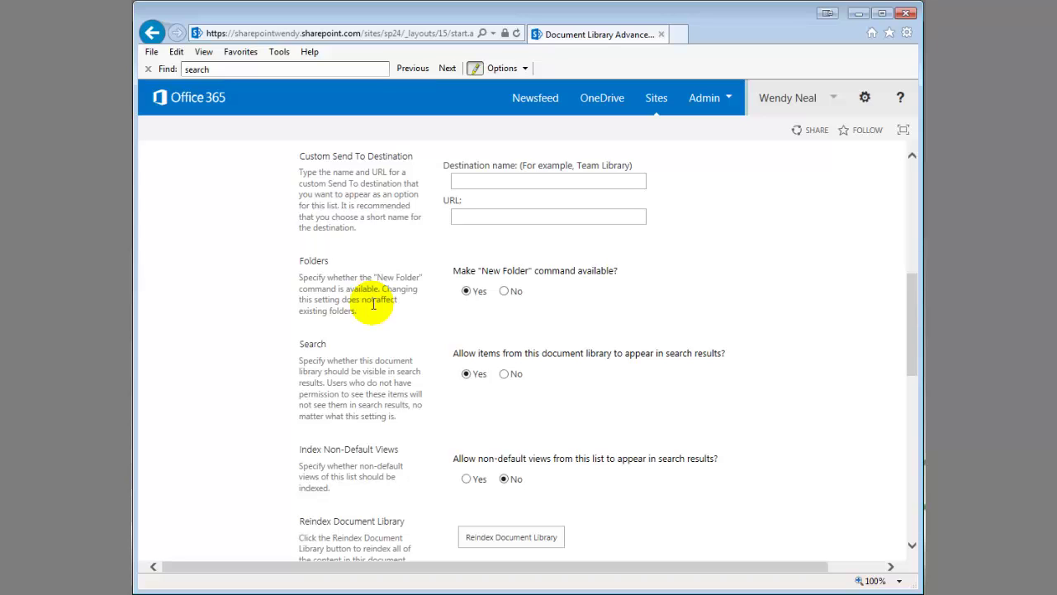
scroll(373, 303, "up", 8)
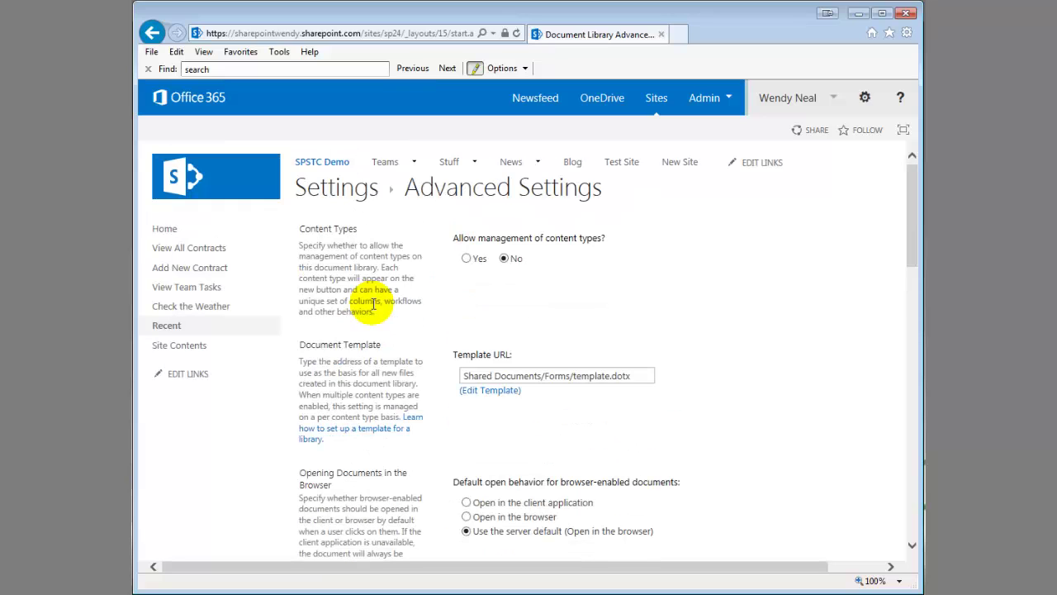